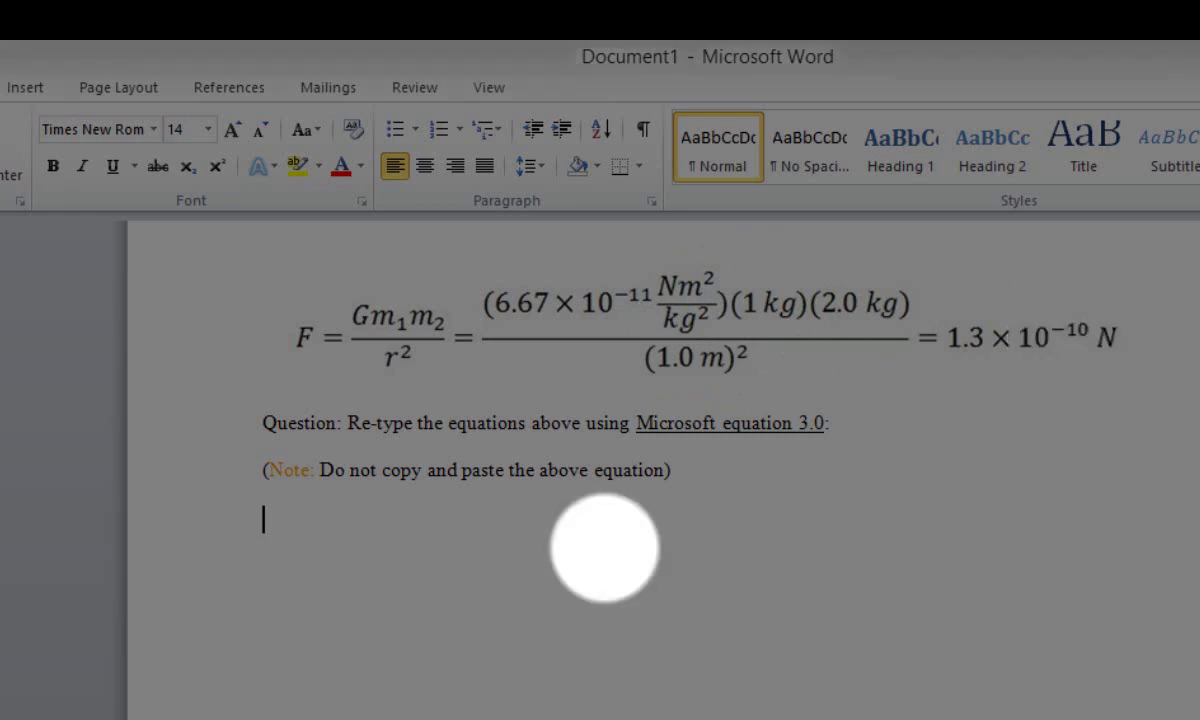
Step: Insert an empty equation on the blank line below the do-not-copy note
left_click(604, 548)
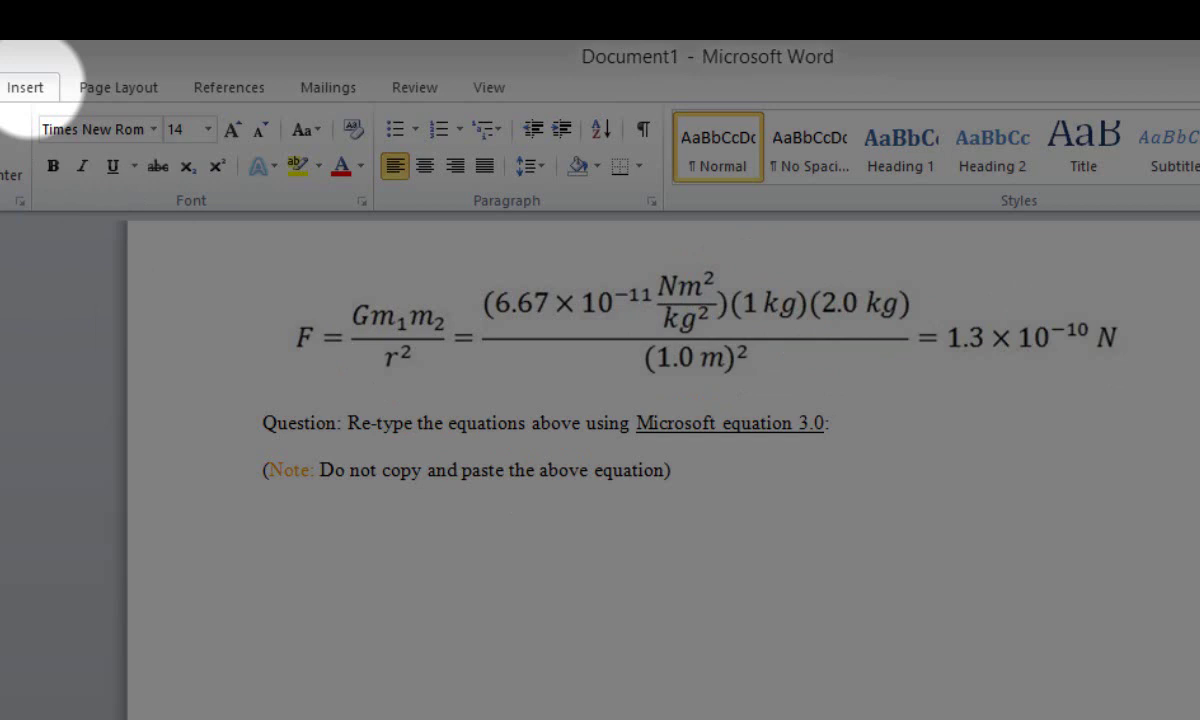
left_click(25, 87)
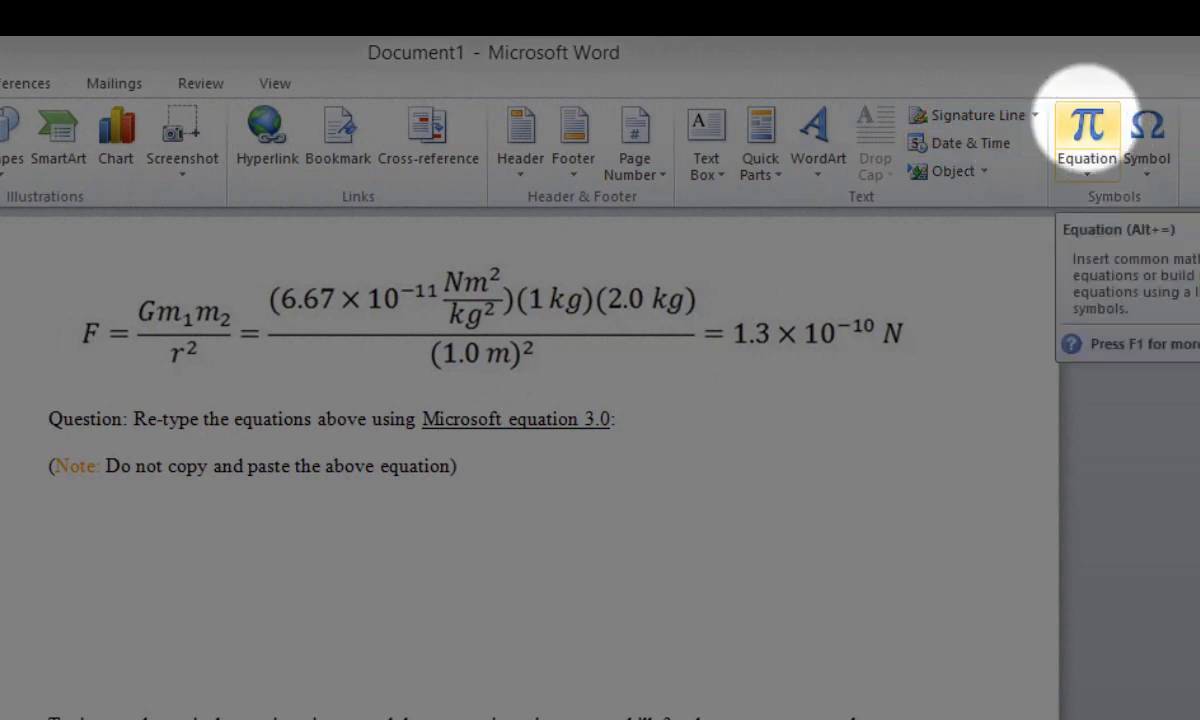
left_click(1087, 135)
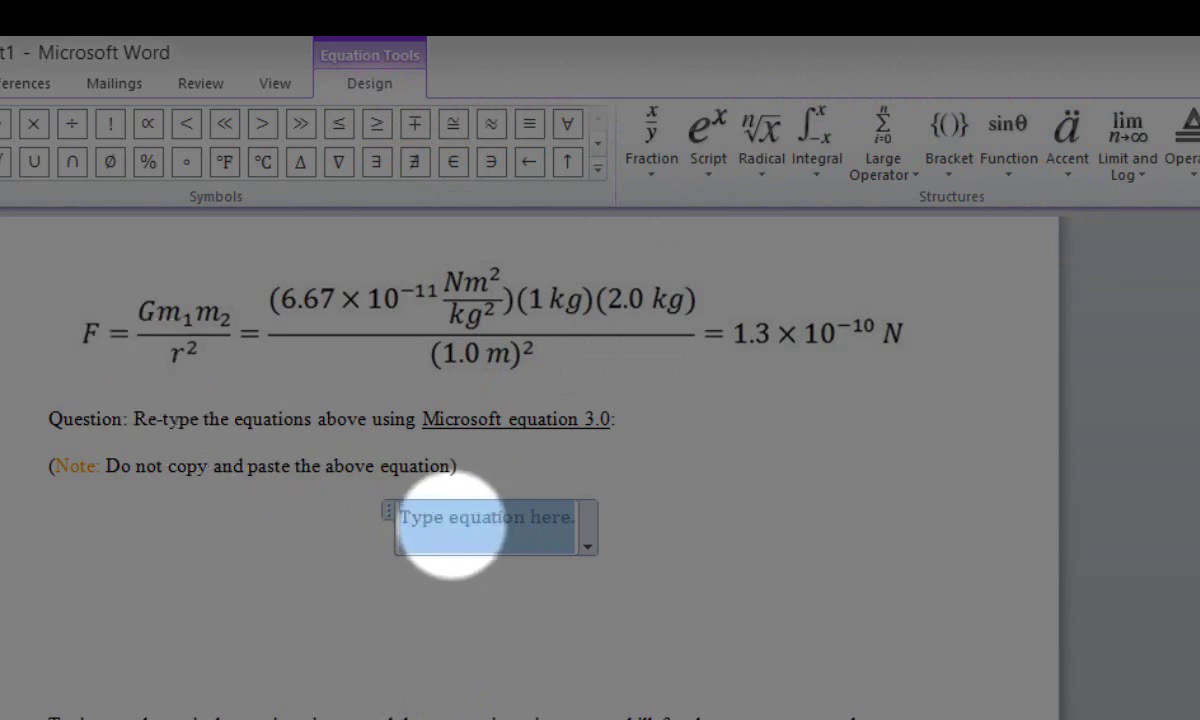
Step: Type F = in the equation and add an empty stacked fraction after it
type("F ")
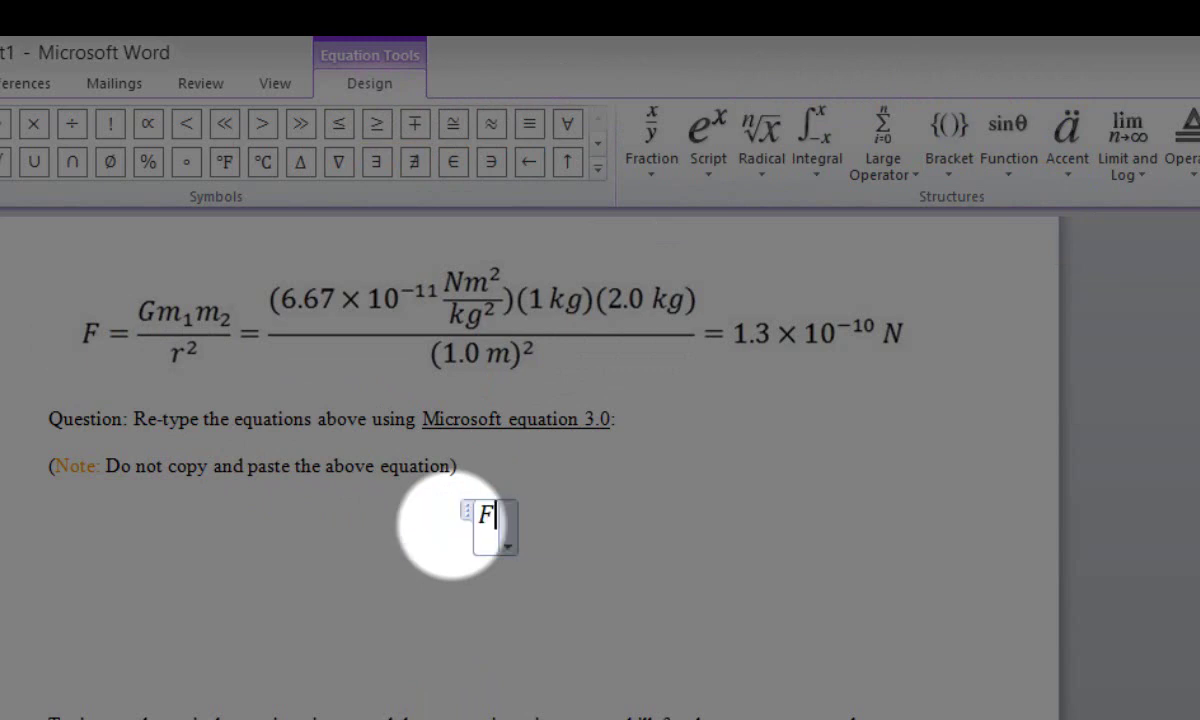
type("=")
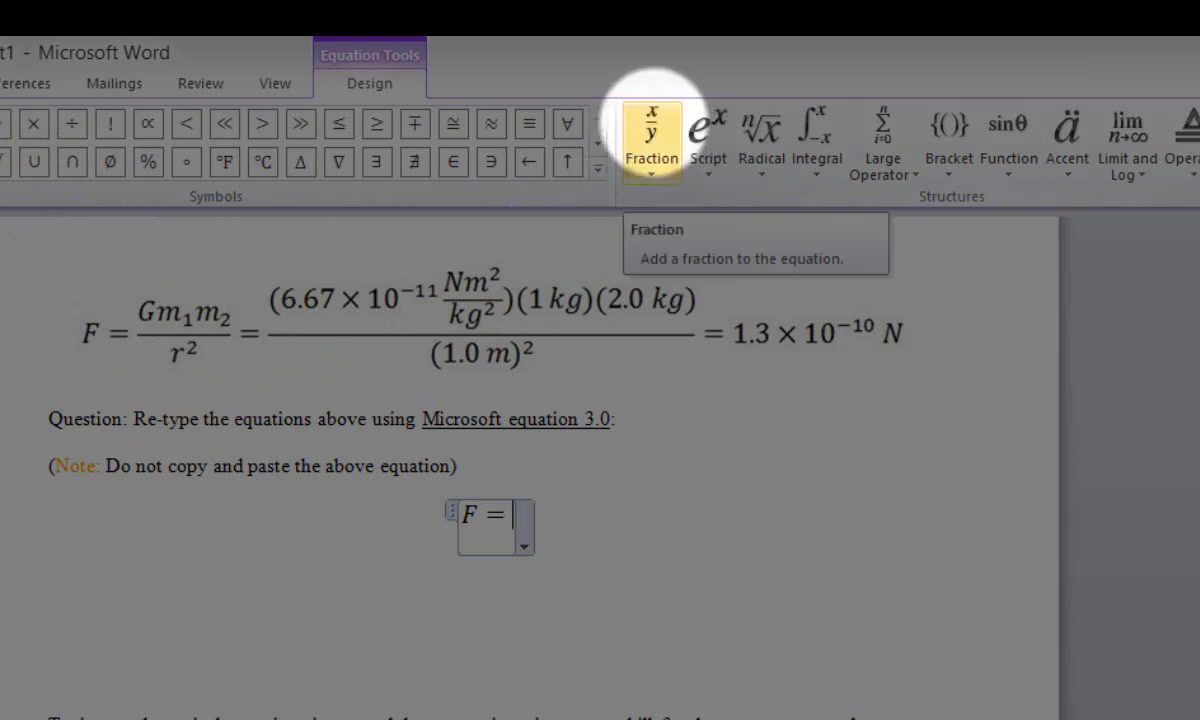
left_click(651, 125)
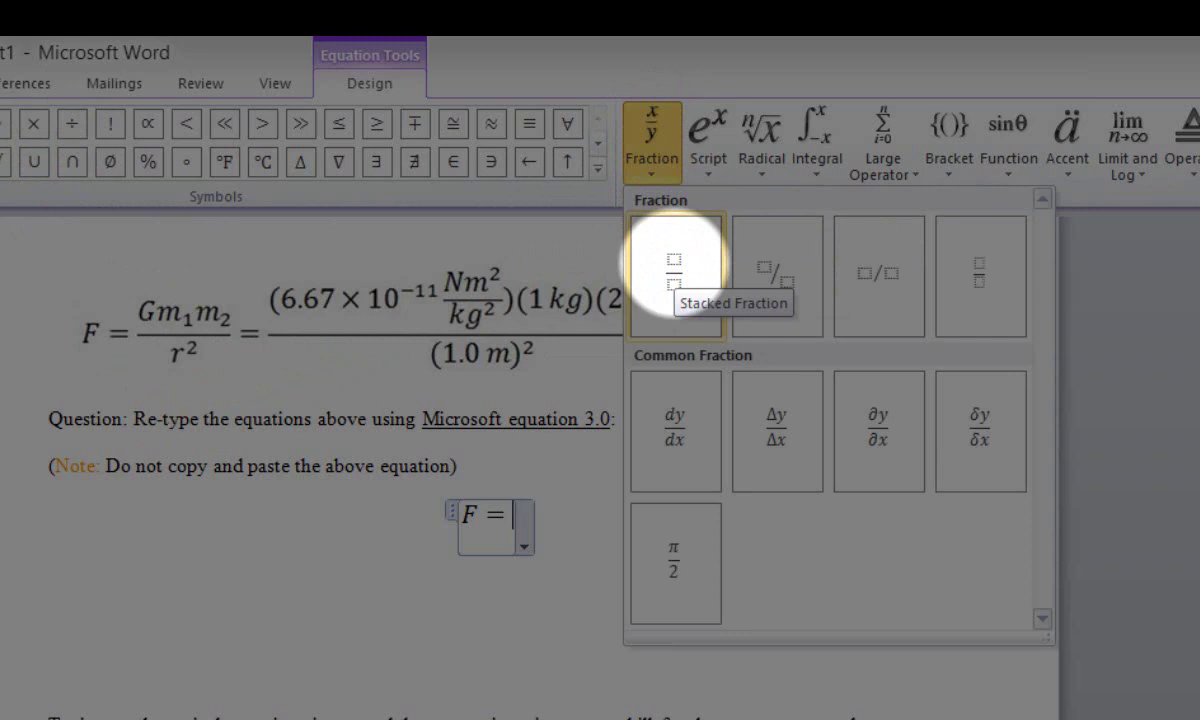
left_click(673, 268)
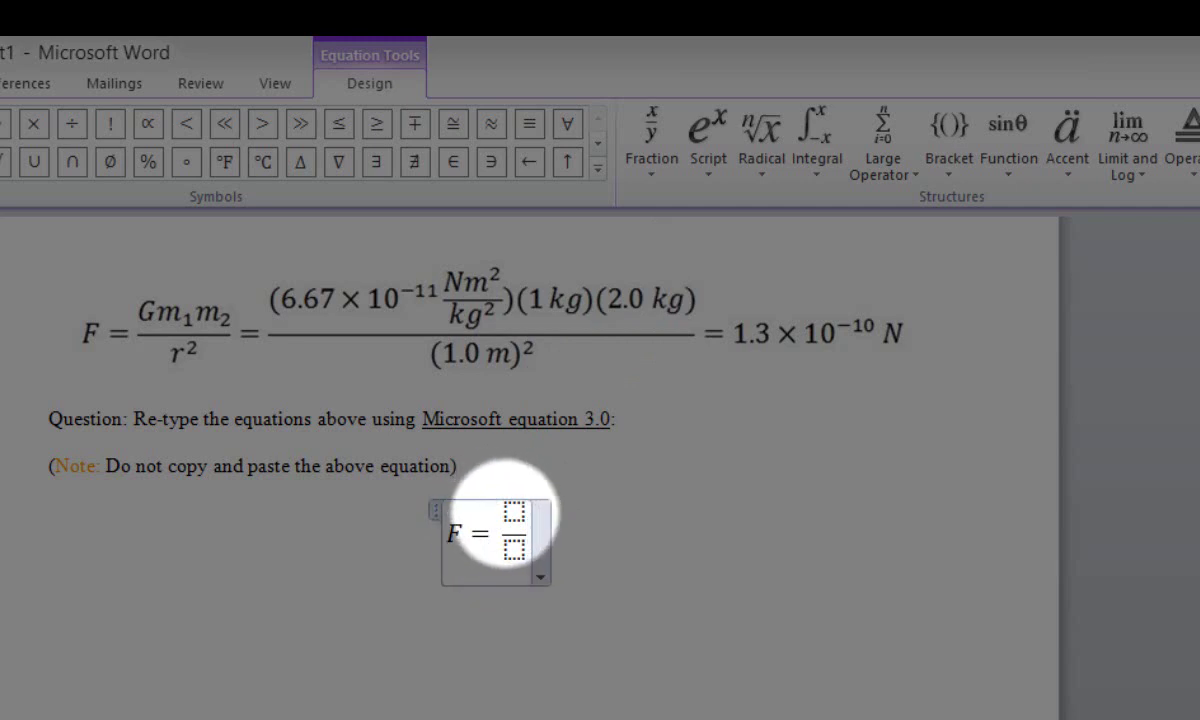
Step: Type G and a subscripted m₂ in the fraction's numerator, deleting stray characters
left_click(514, 512)
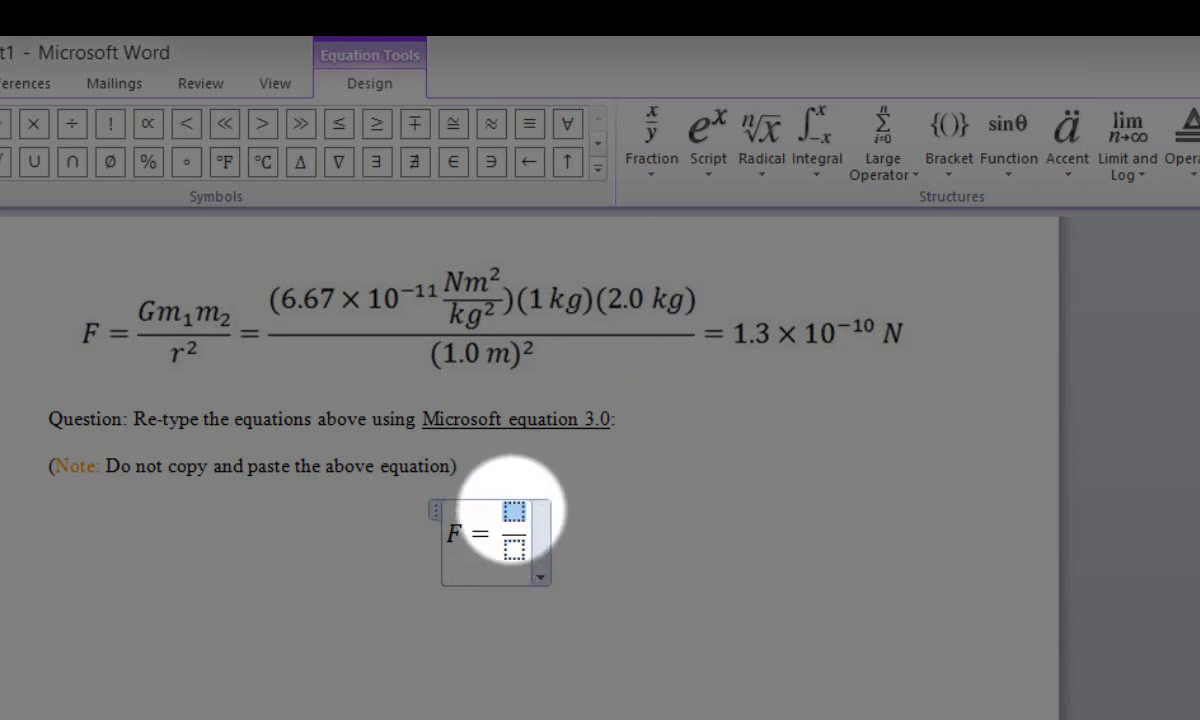
type("G")
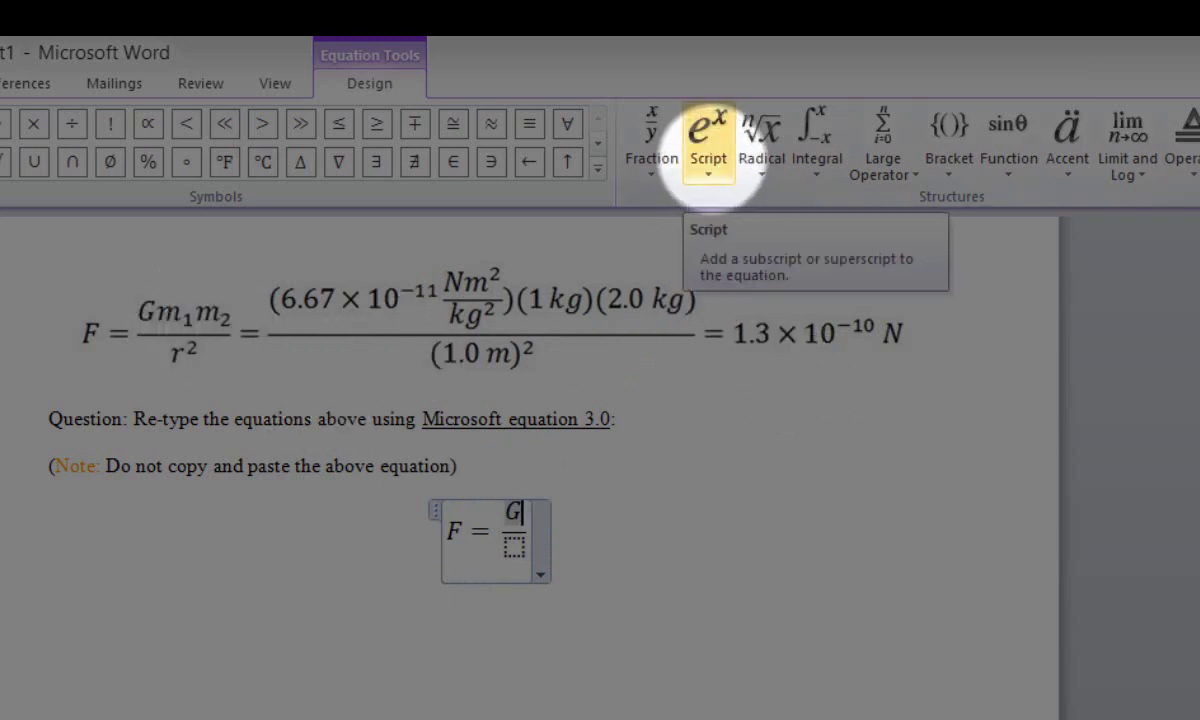
left_click(708, 150)
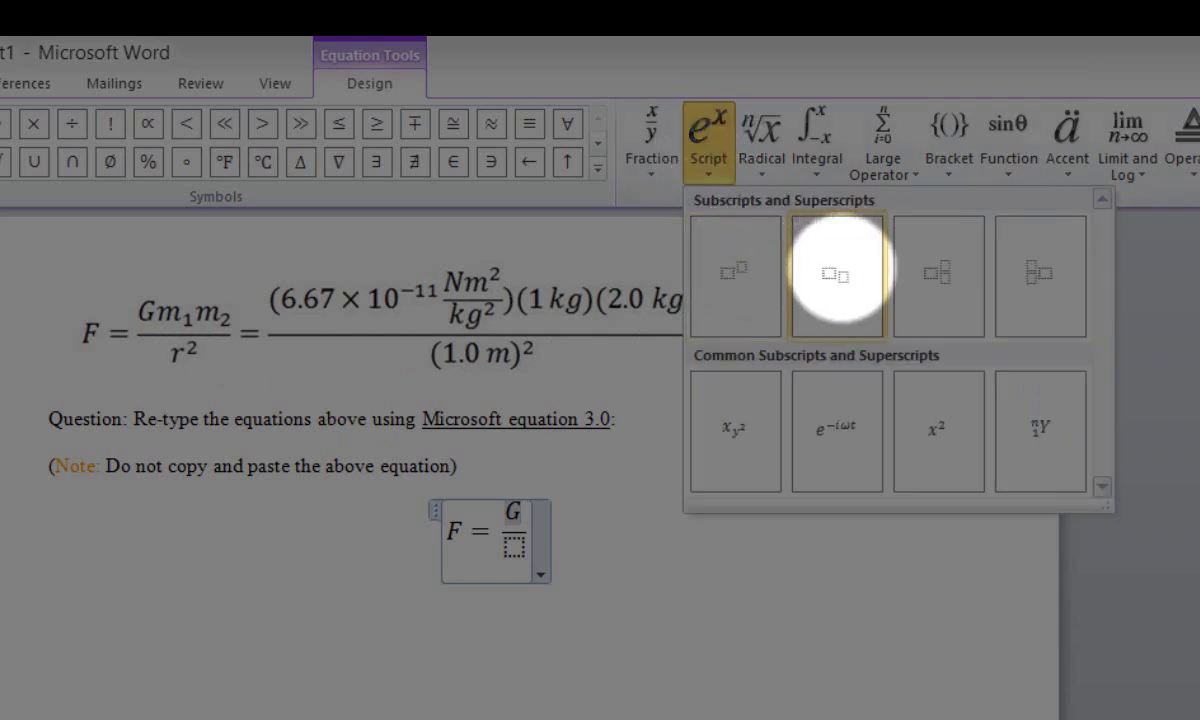
left_click(836, 270)
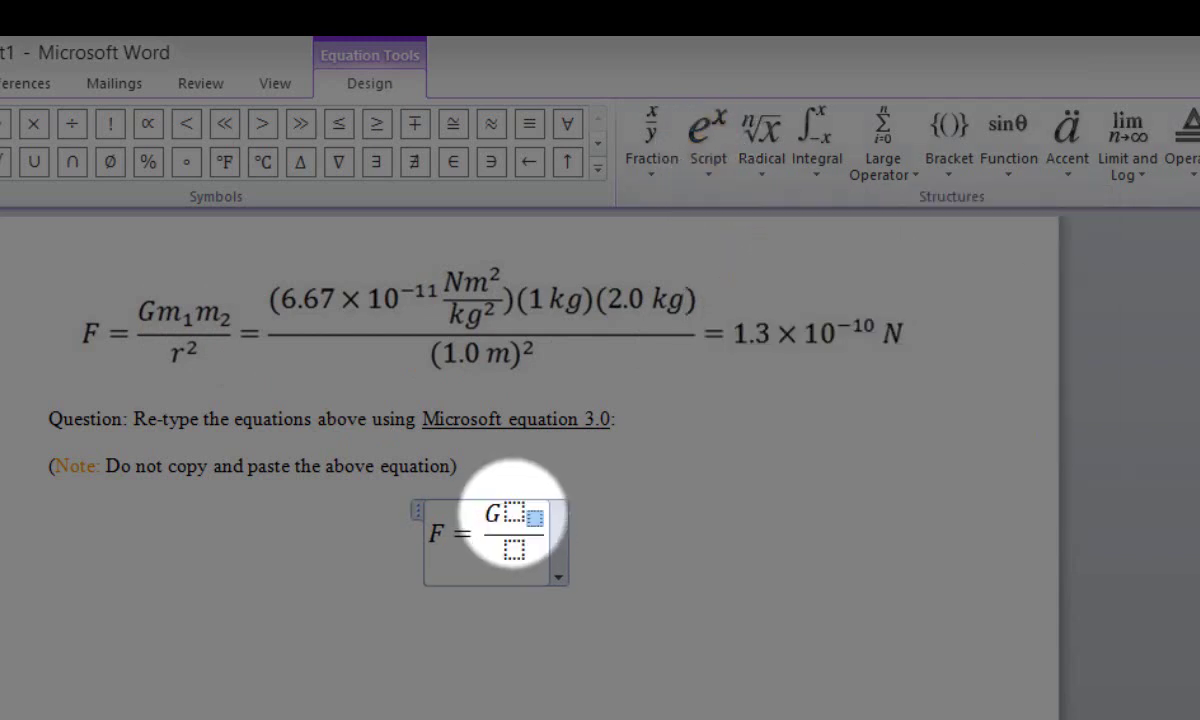
left_click(512, 512)
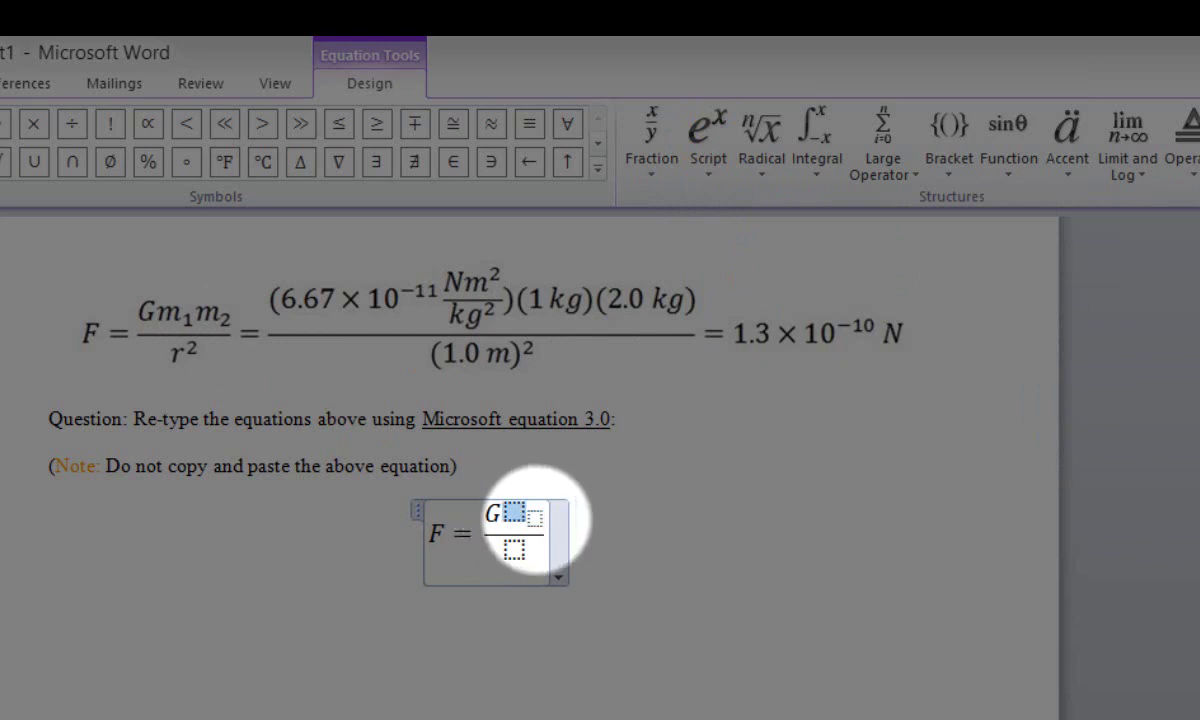
left_click(535, 517)
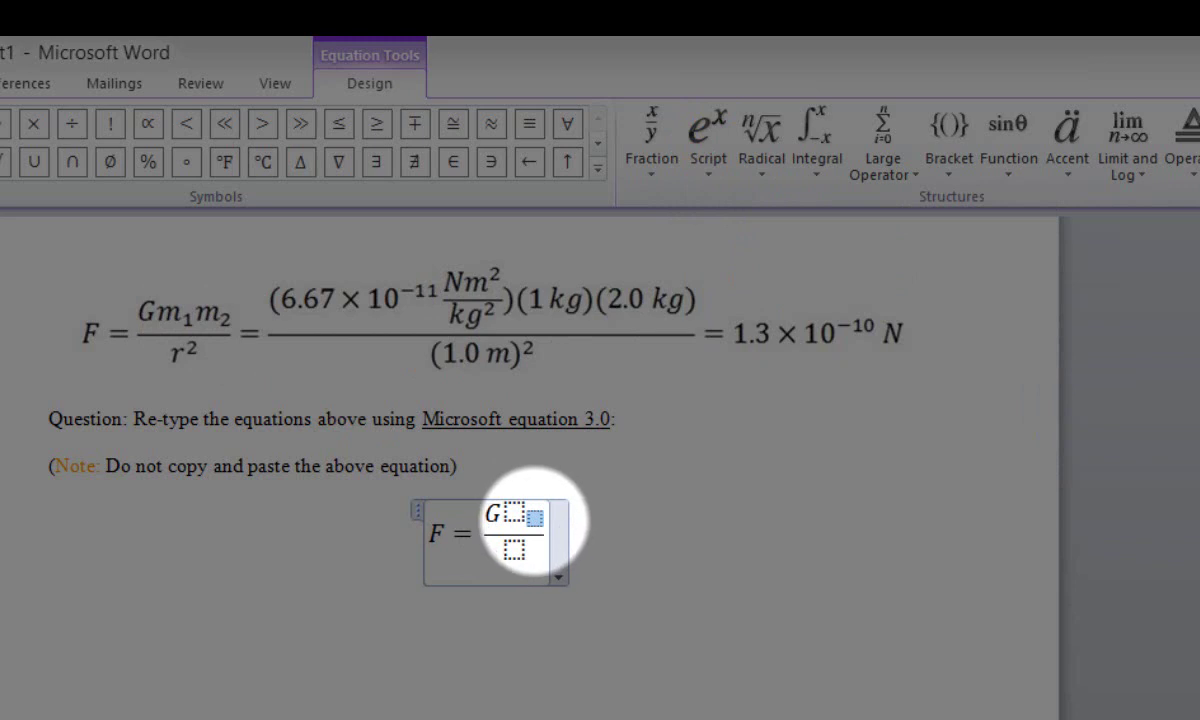
left_click(512, 512)
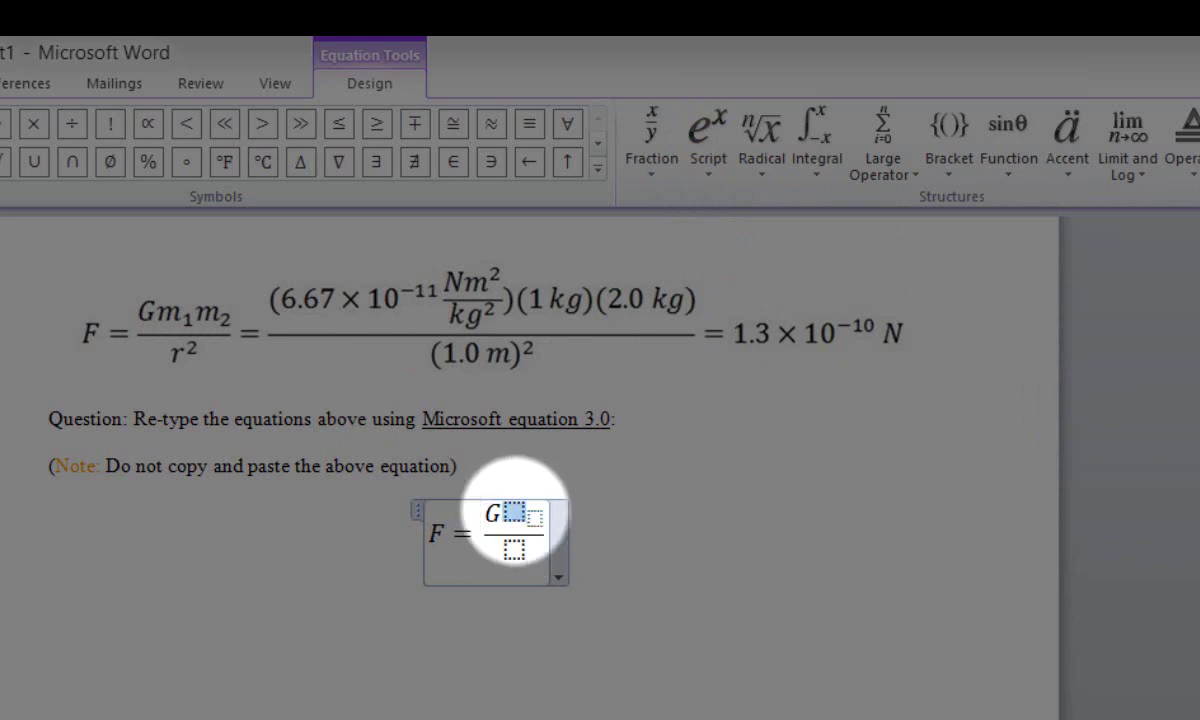
type("m")
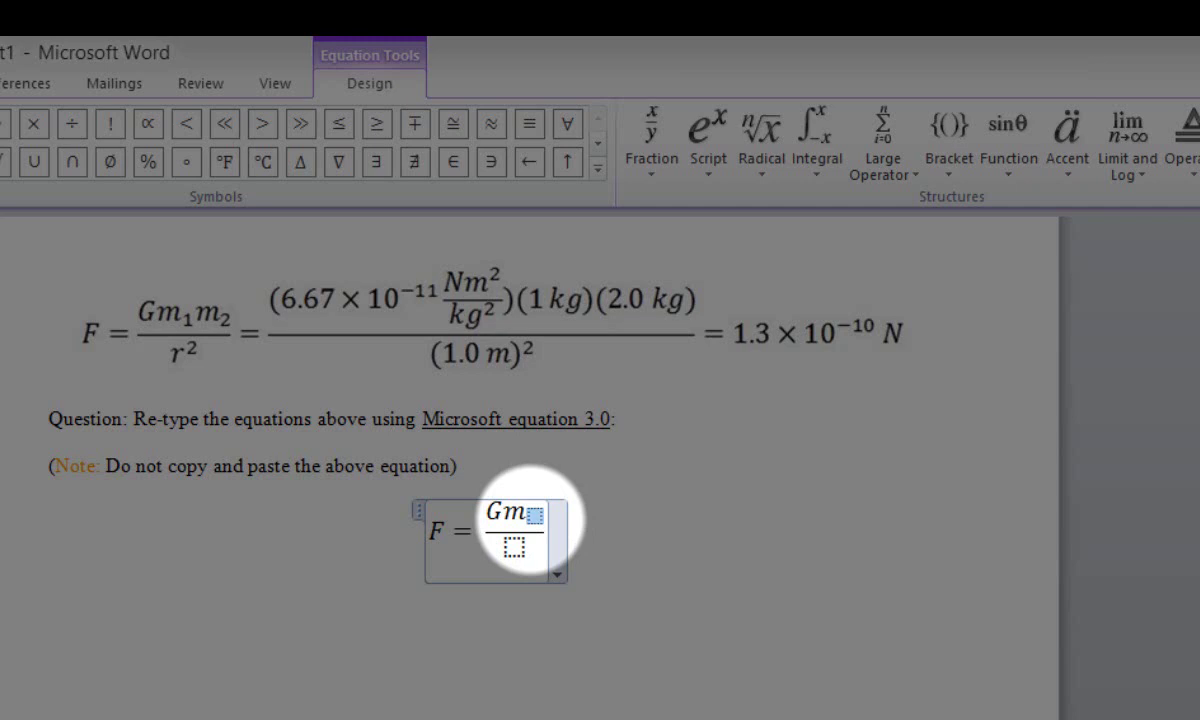
type("2")
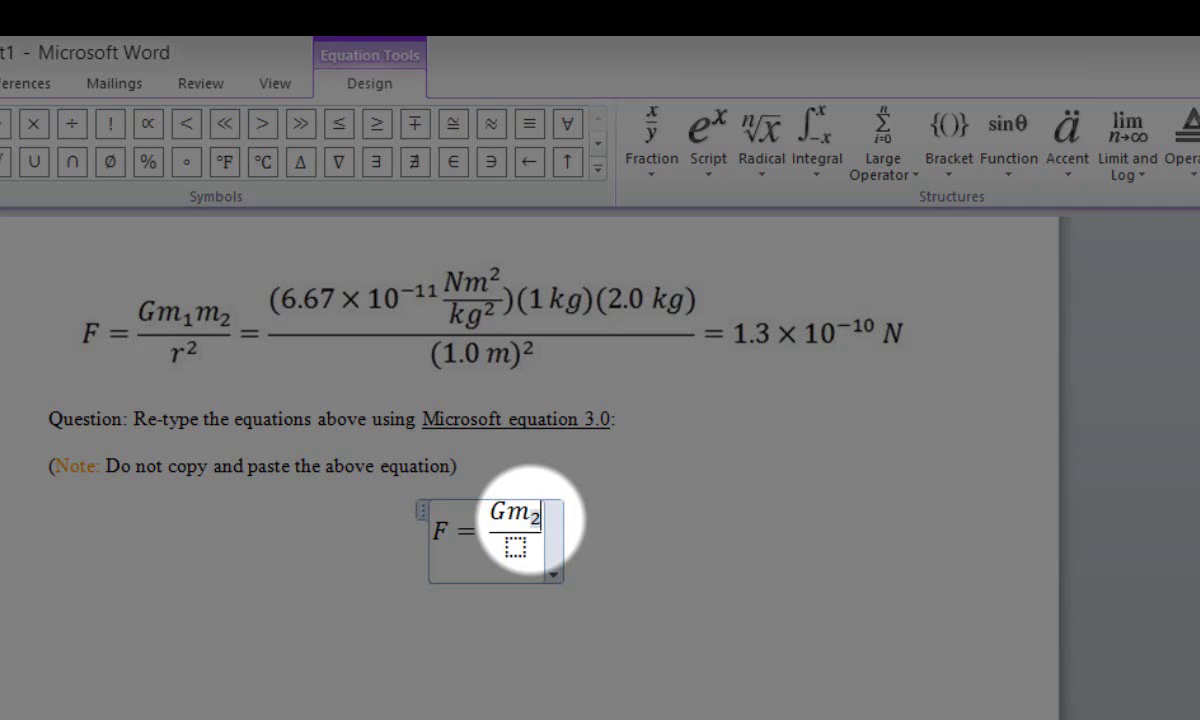
type("ioioioioi")
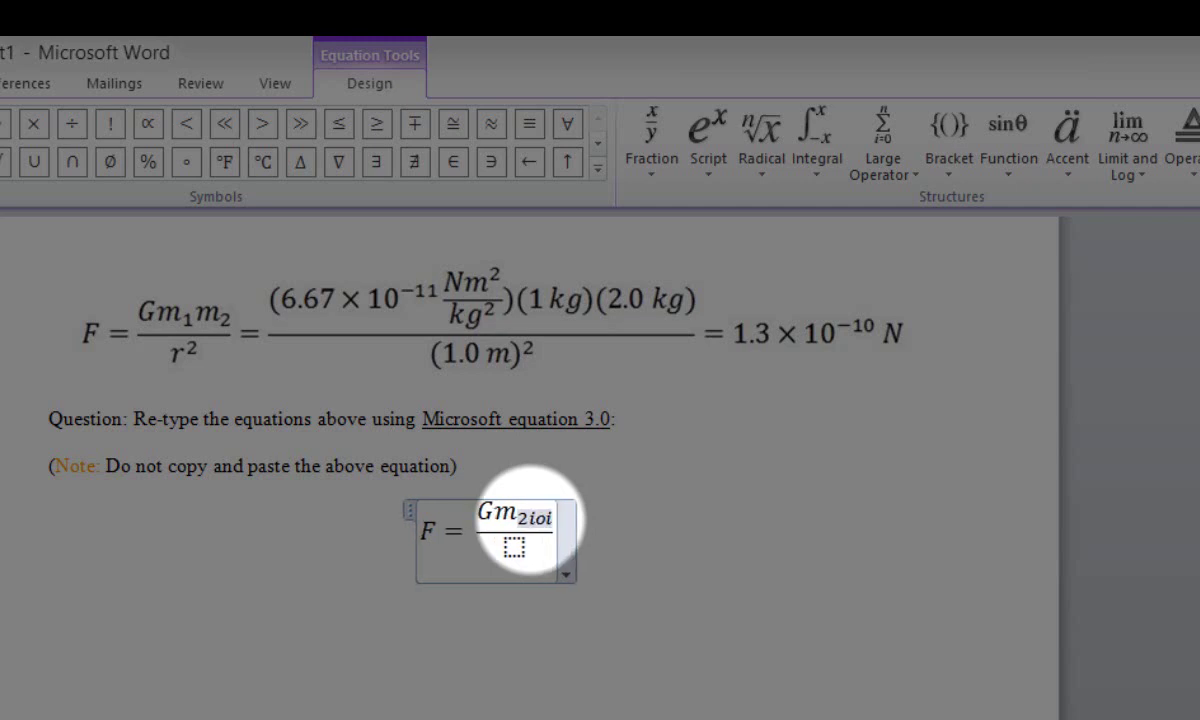
key("BackSpace")
key("BackSpace")
key("BackSpace")
key("BackSpace")
key("BackSpace")
key("BackSpace")
key("BackSpace")
key("BackSpace")
key("BackSpace")
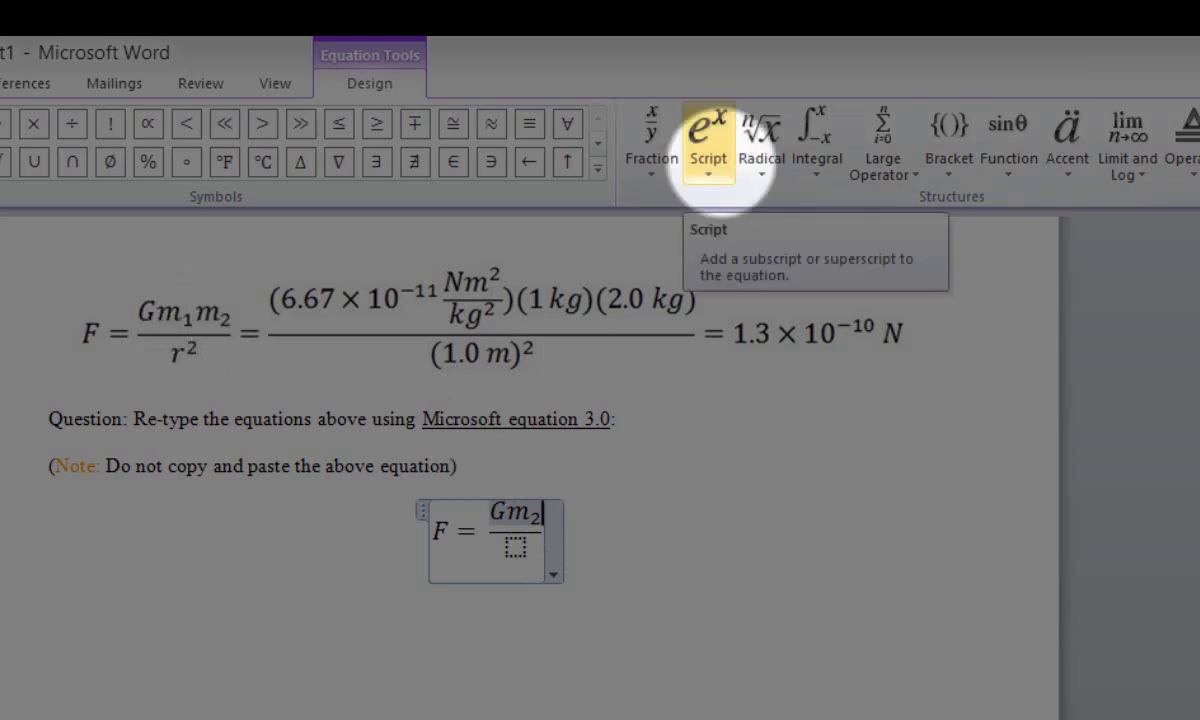
Step: Add a second subscripted m with 2 after Gm₂
left_click(710, 142)
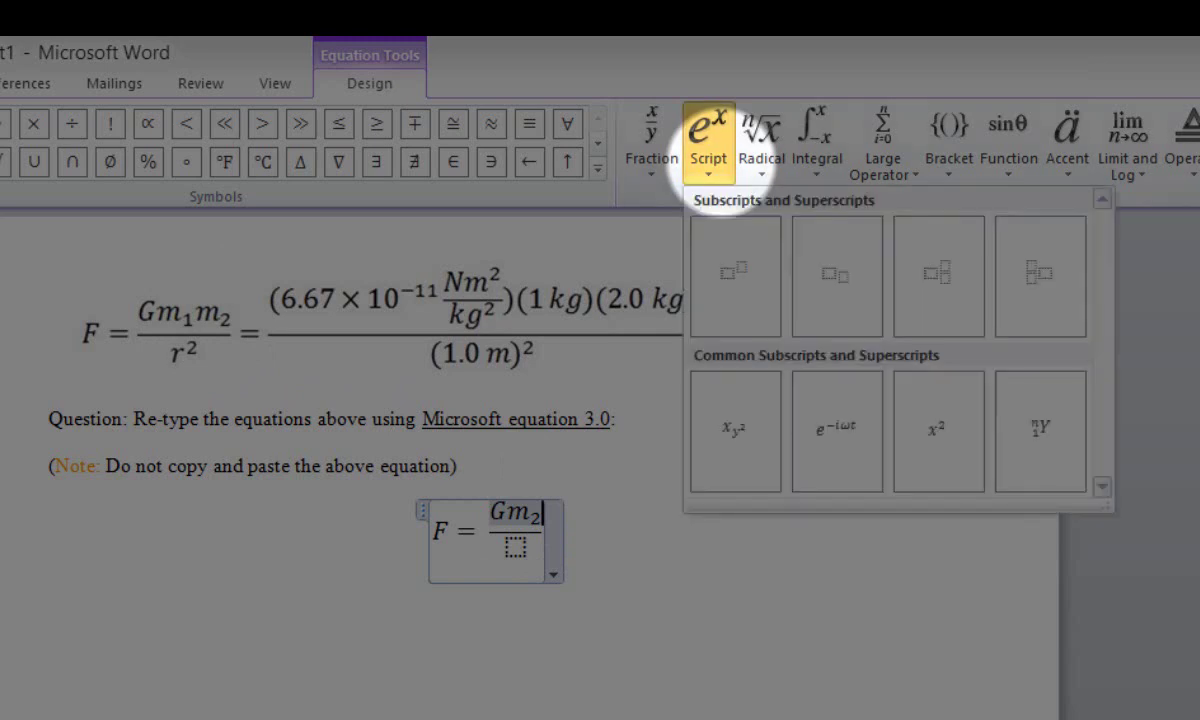
left_click(838, 275)
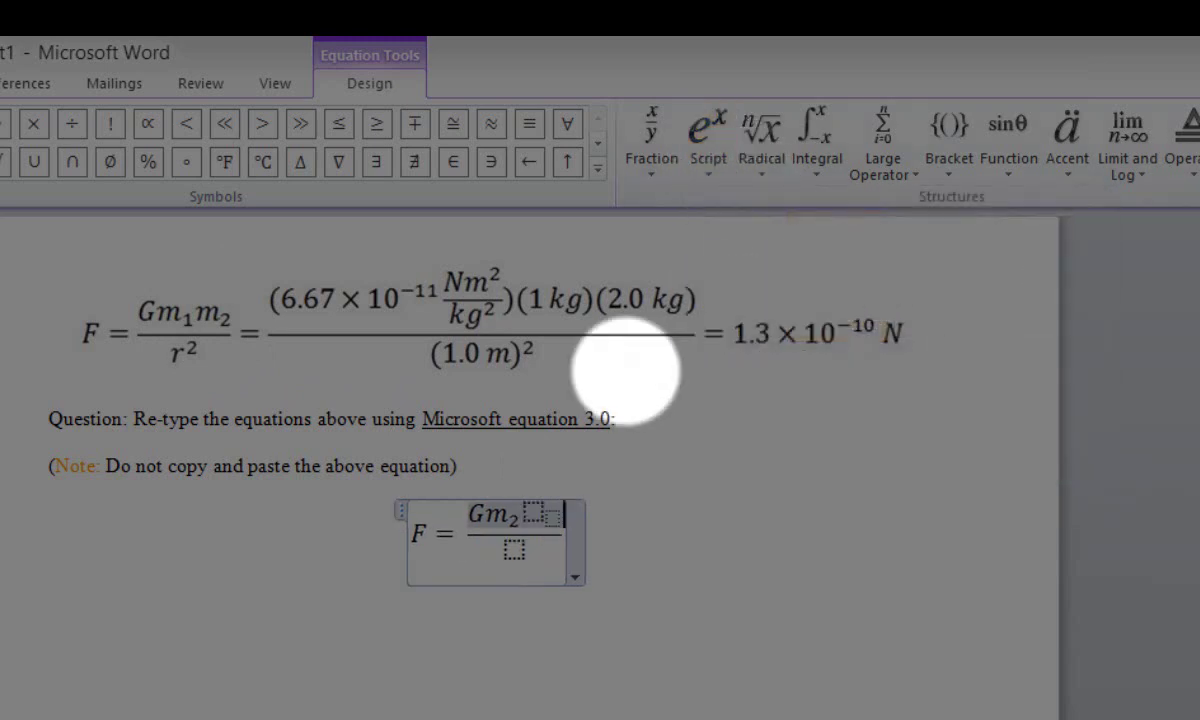
type("m")
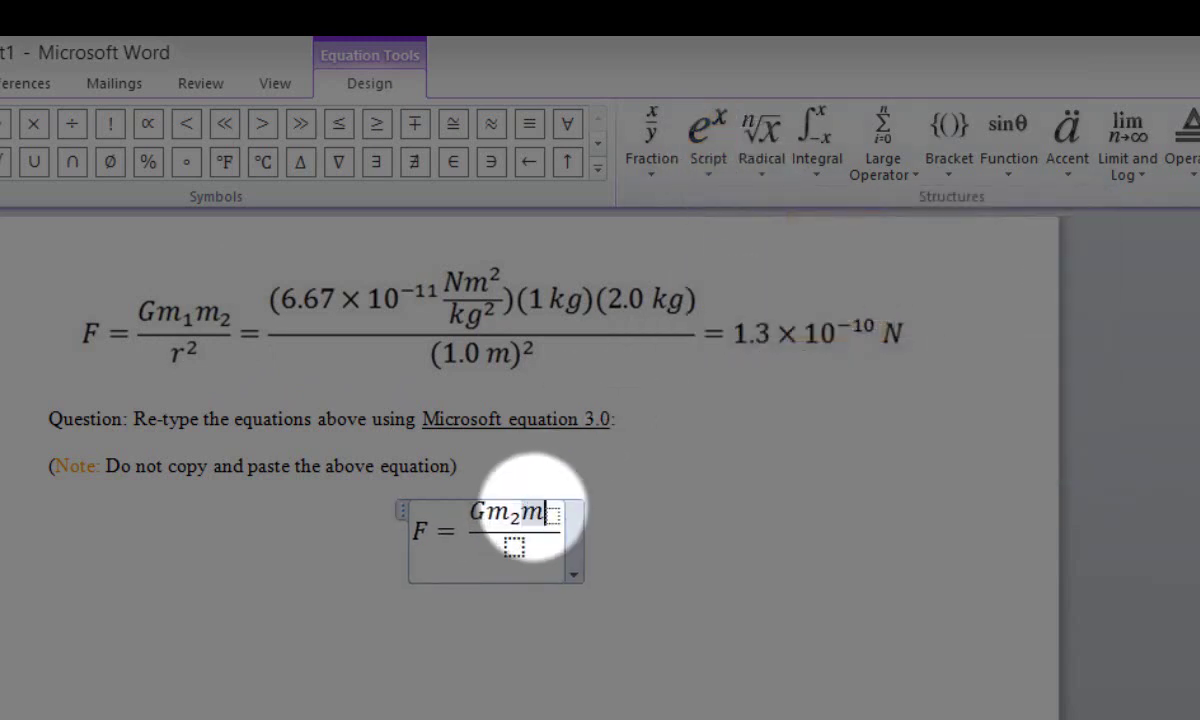
type("2")
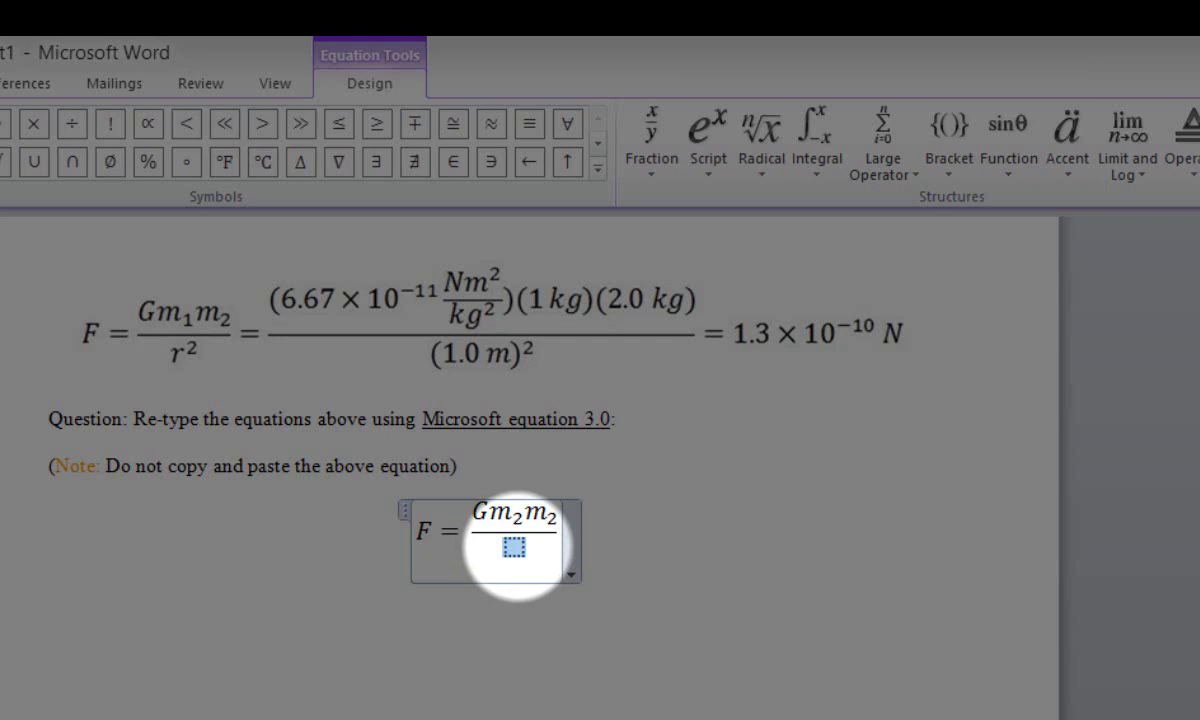
Step: Enter r² in the fraction's denominator and type = after the fraction
left_click(708, 130)
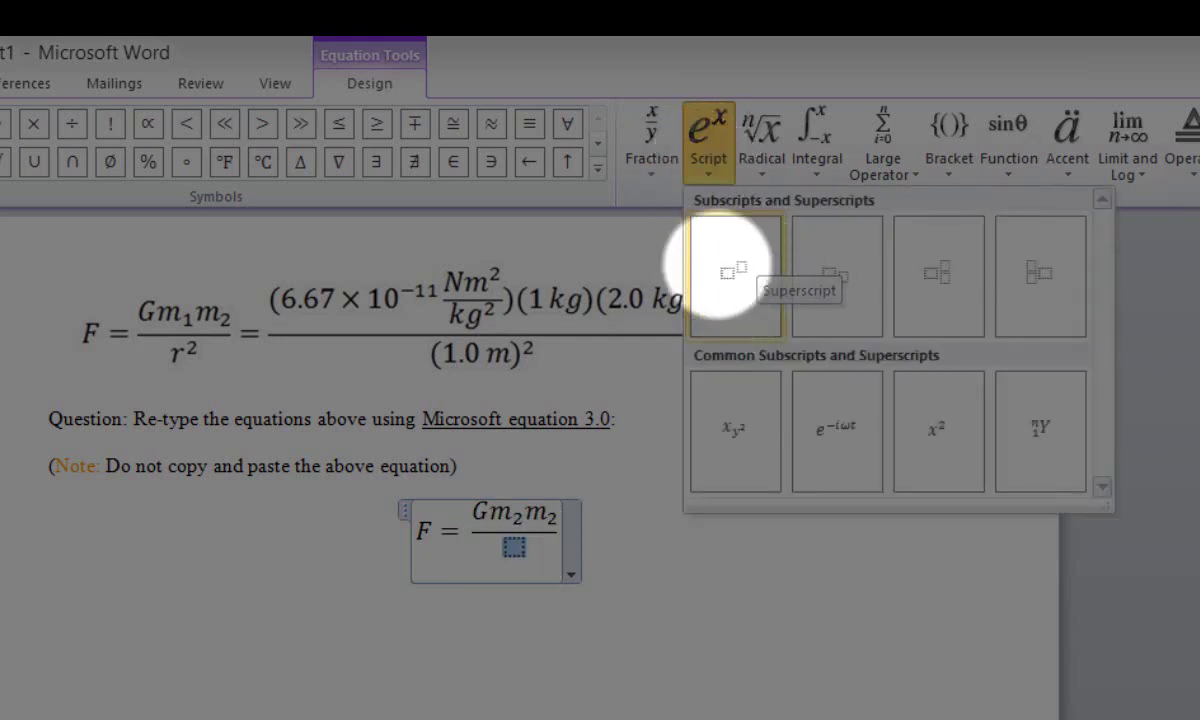
left_click(737, 270)
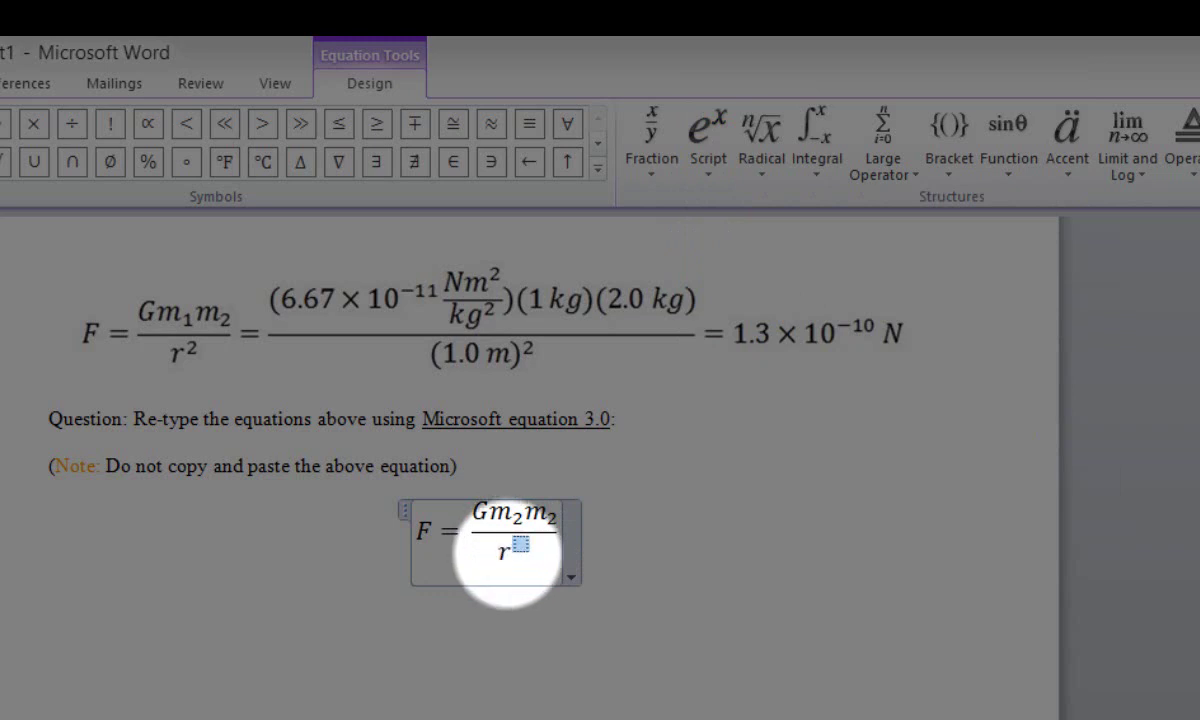
type("2")
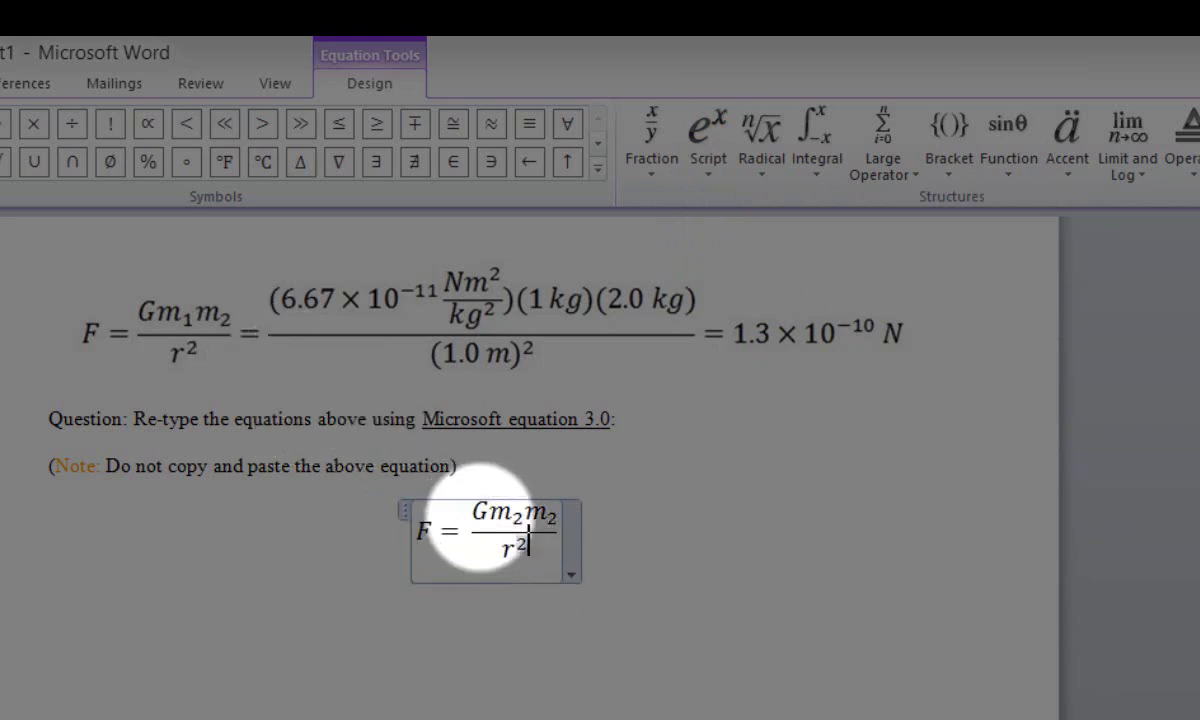
left_click_drag(475, 515, 540, 550)
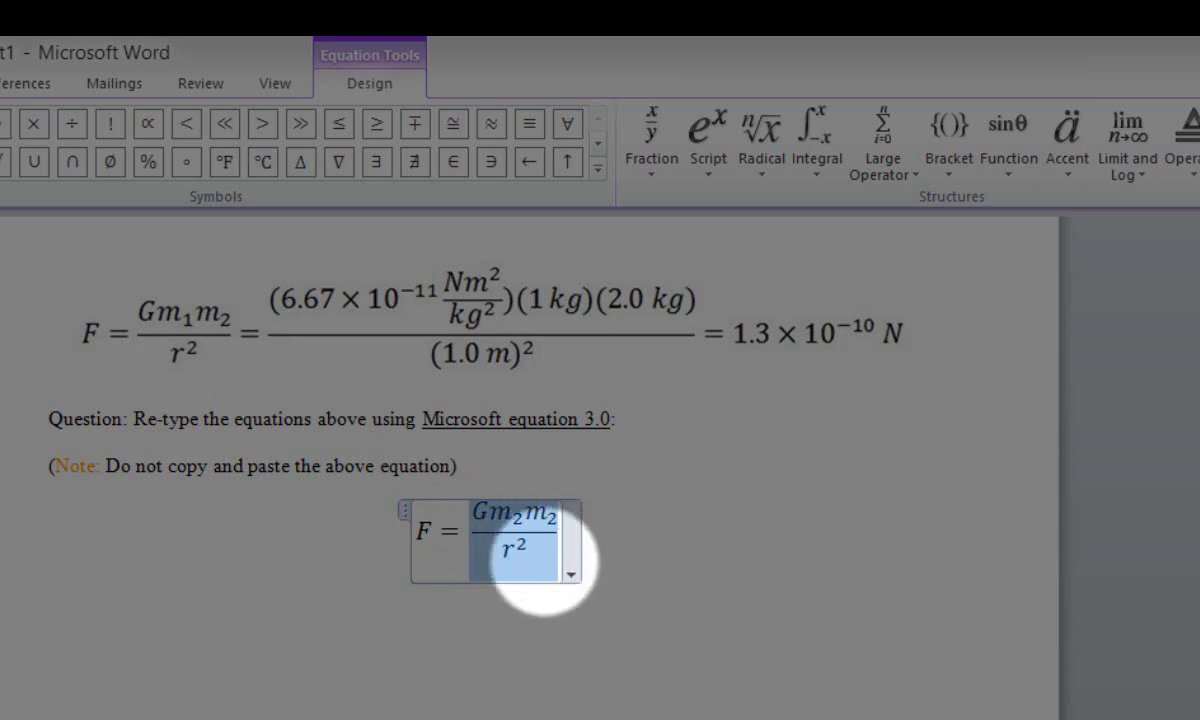
left_click(543, 563)
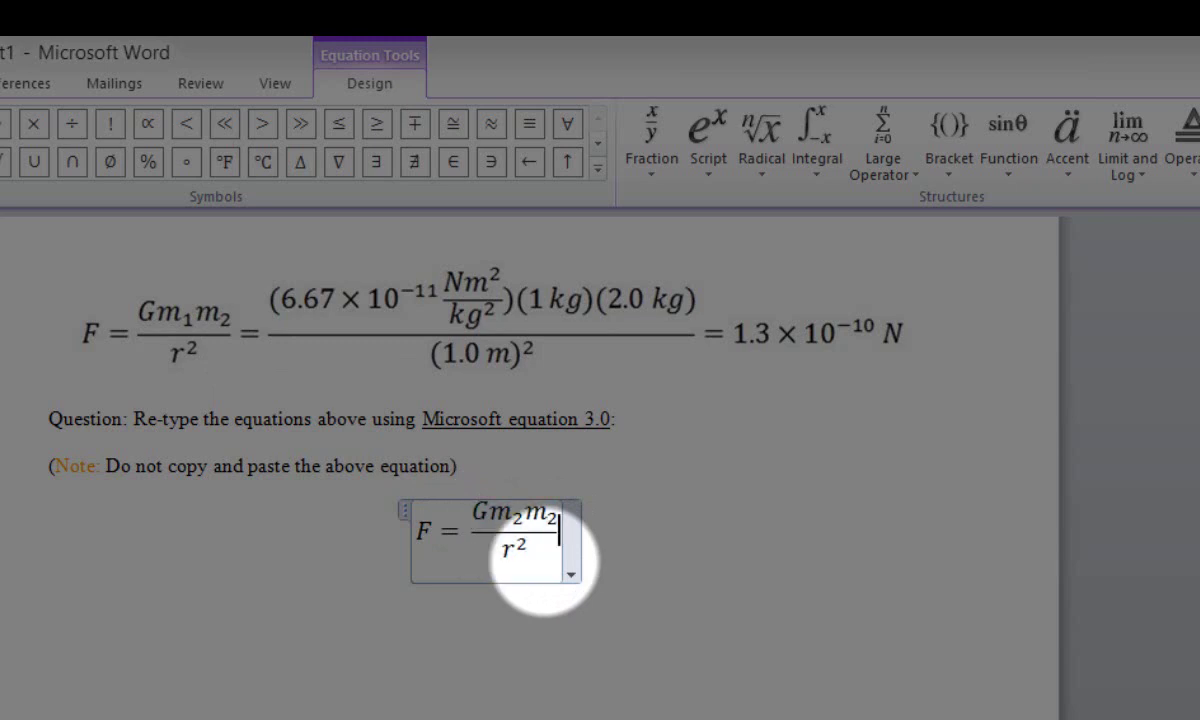
type("=")
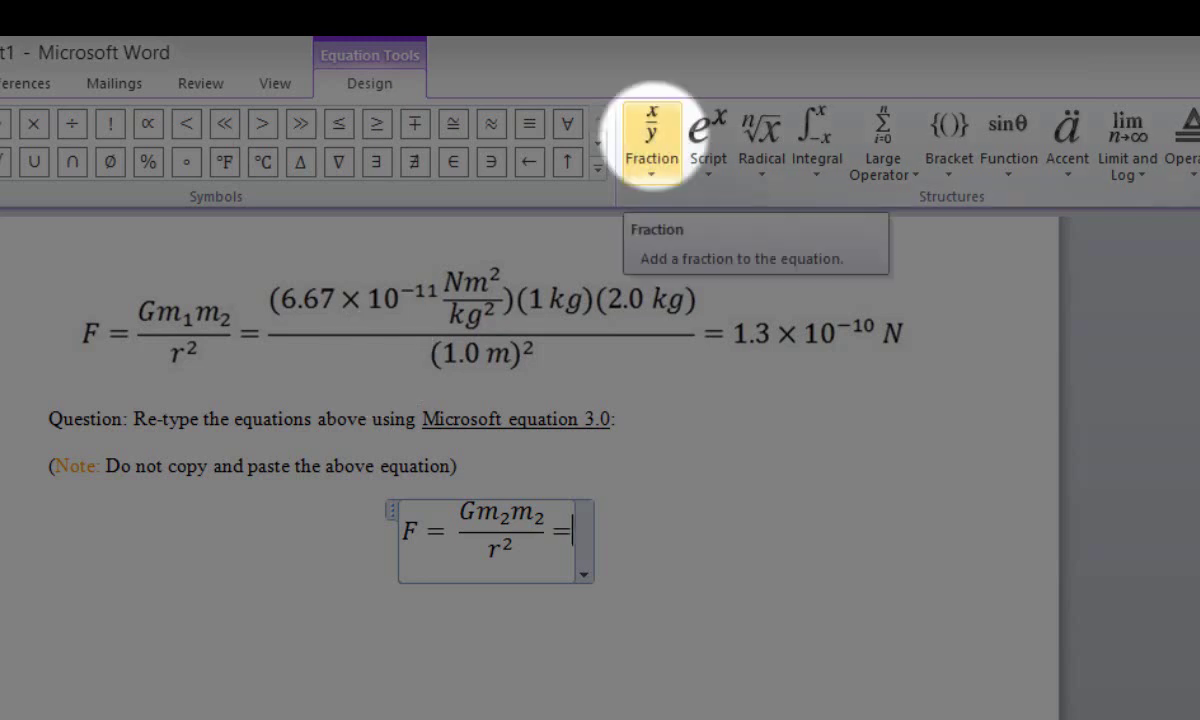
Step: Add a second stacked fraction after = with (6.67 × in its numerator
left_click(652, 135)
left_click(660, 278)
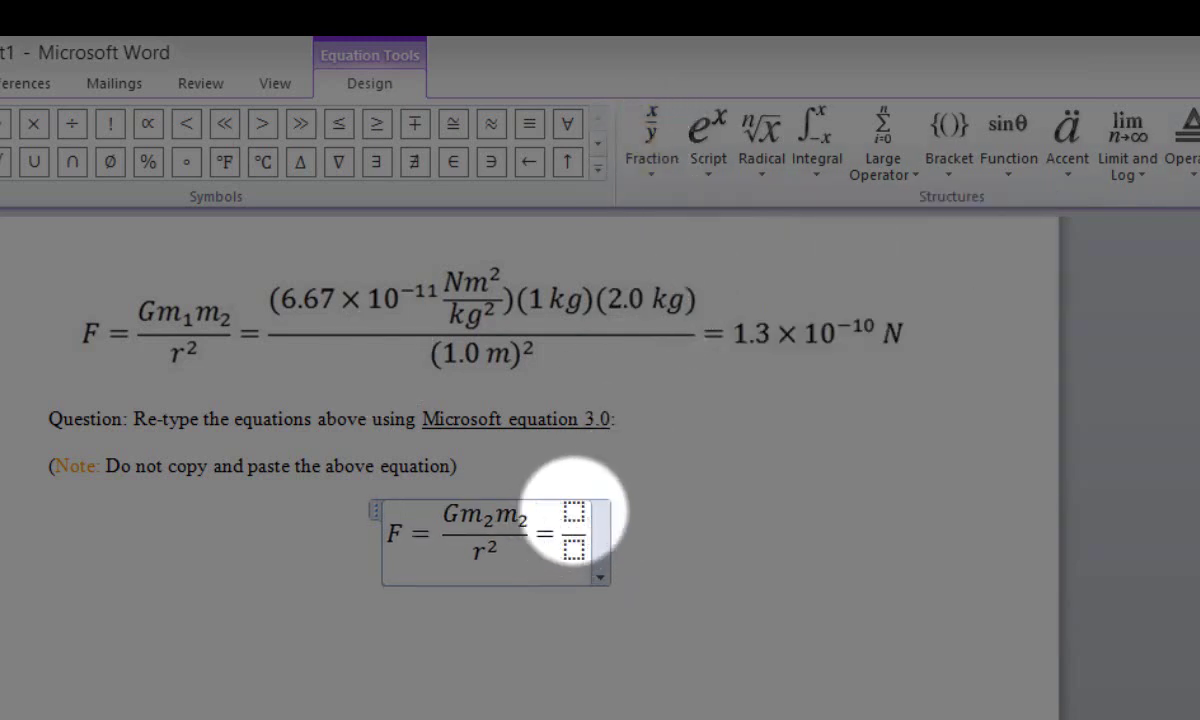
left_click(573, 511)
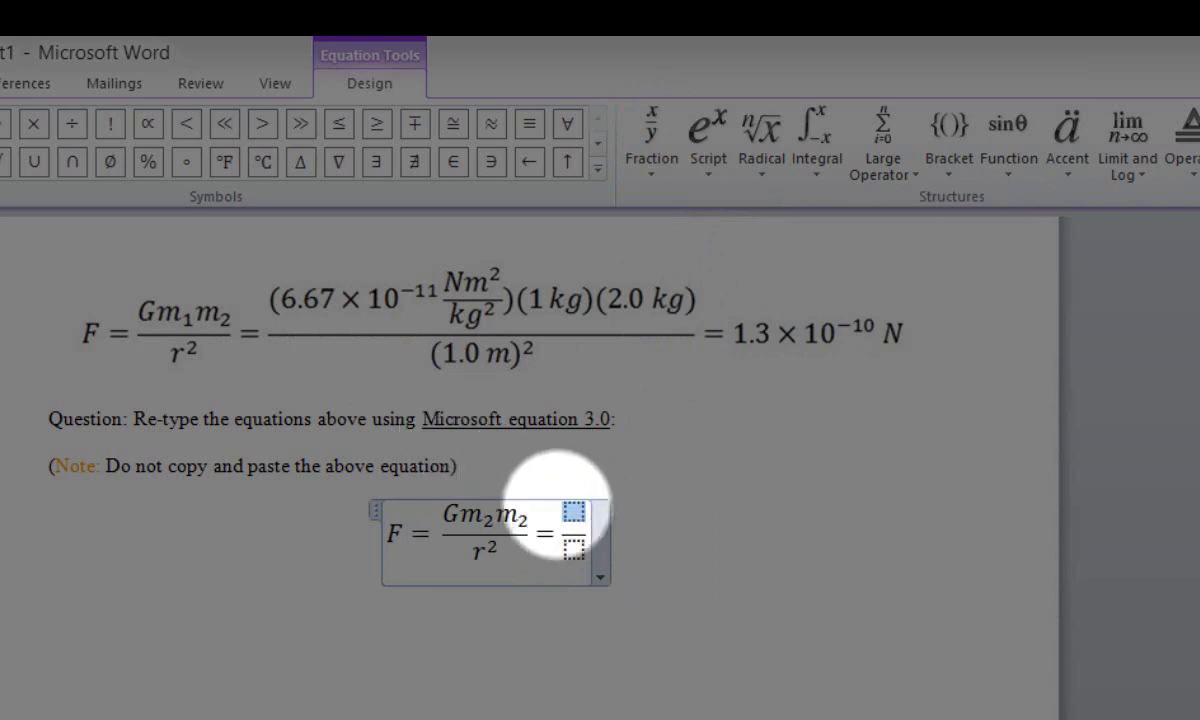
left_click(574, 512)
type("(6.67")
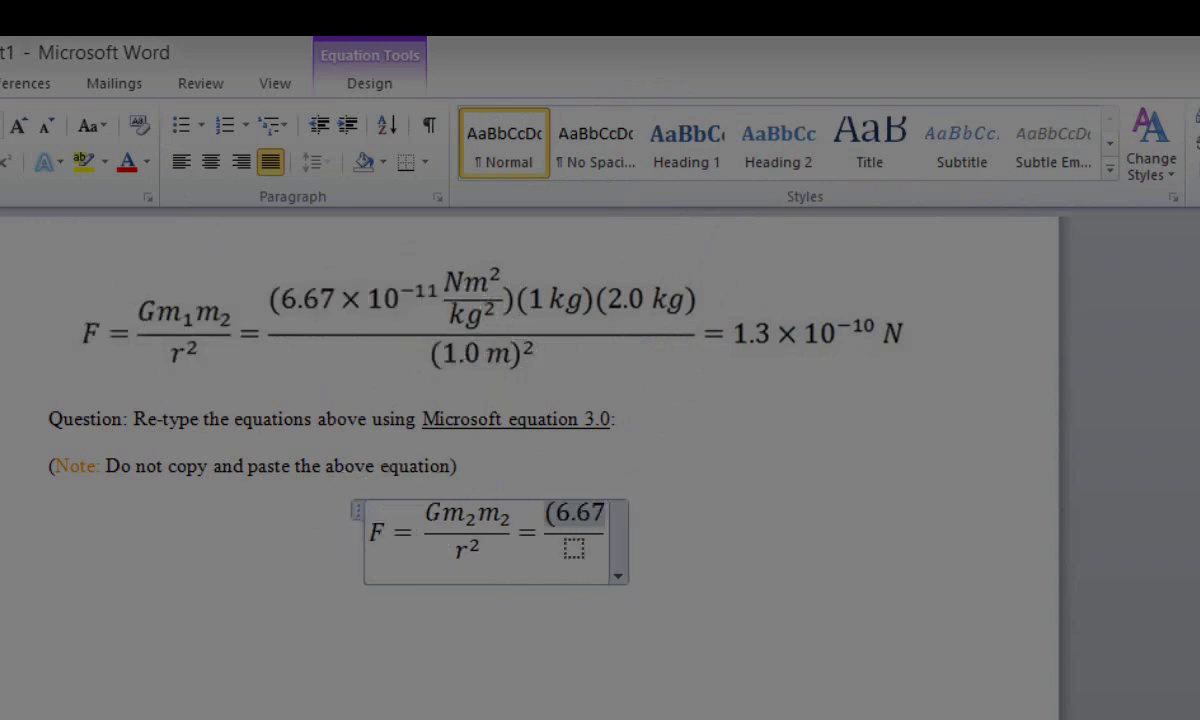
left_click(369, 83)
left_click(33, 123)
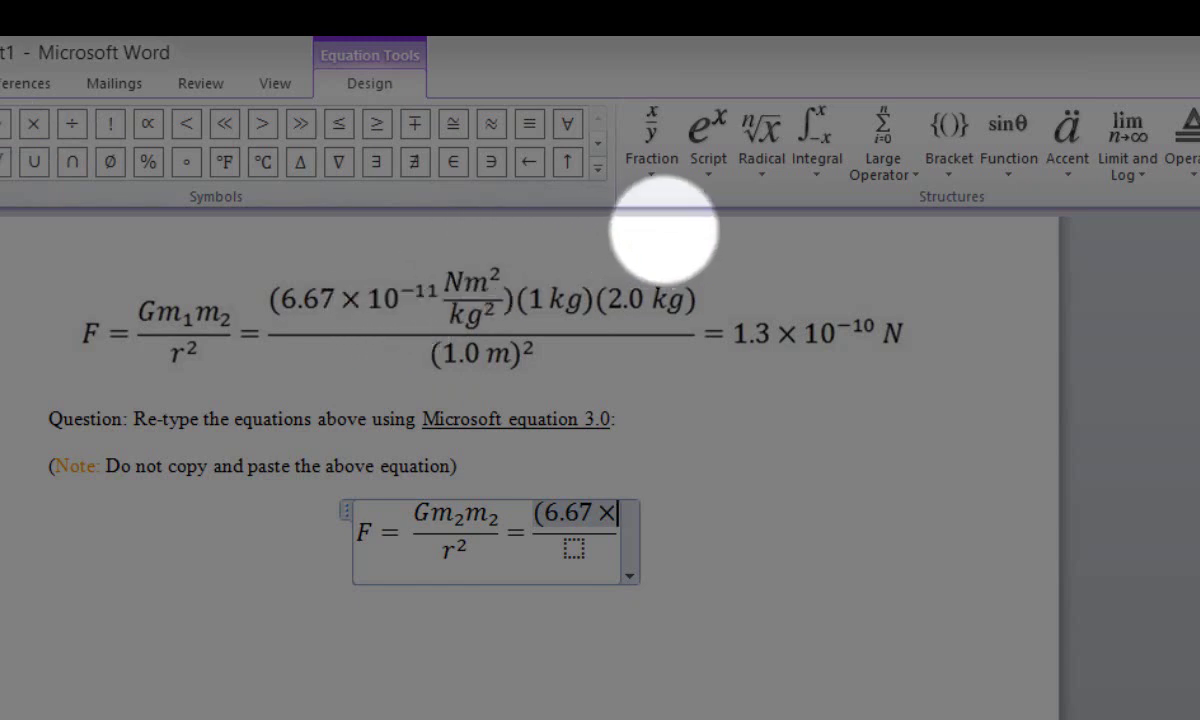
Step: Append 10⁻¹¹ as a superscript after 6.67 ×
left_click(710, 135)
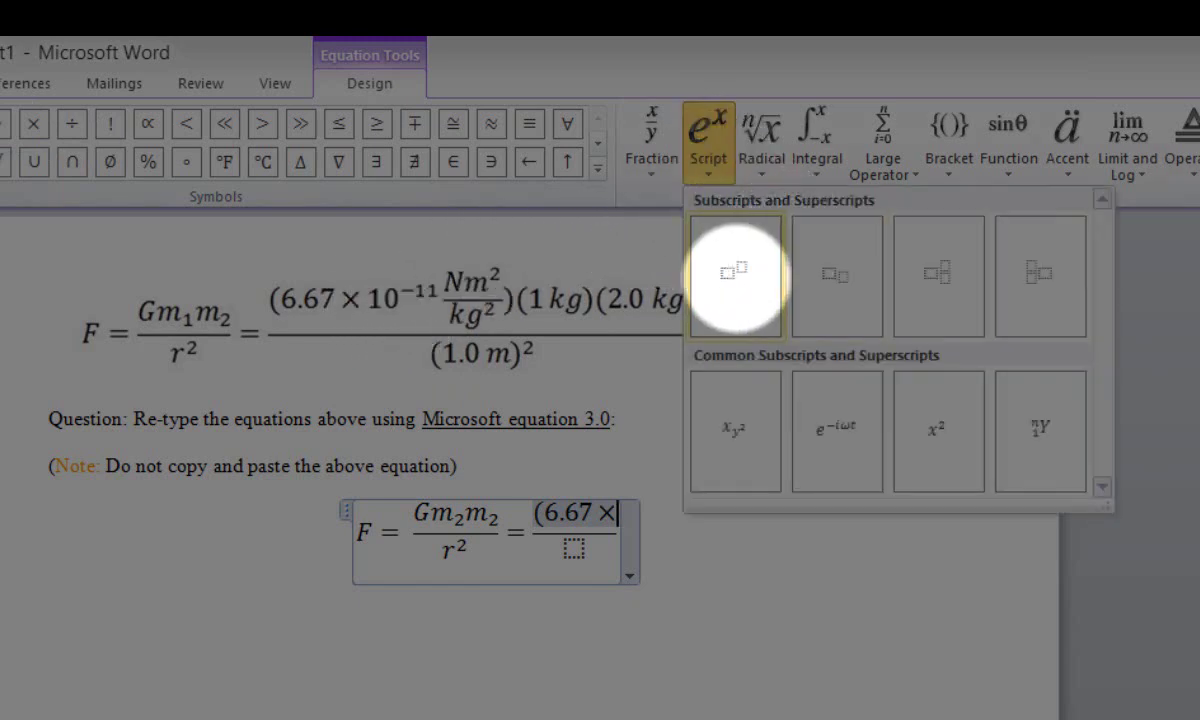
left_click(733, 270)
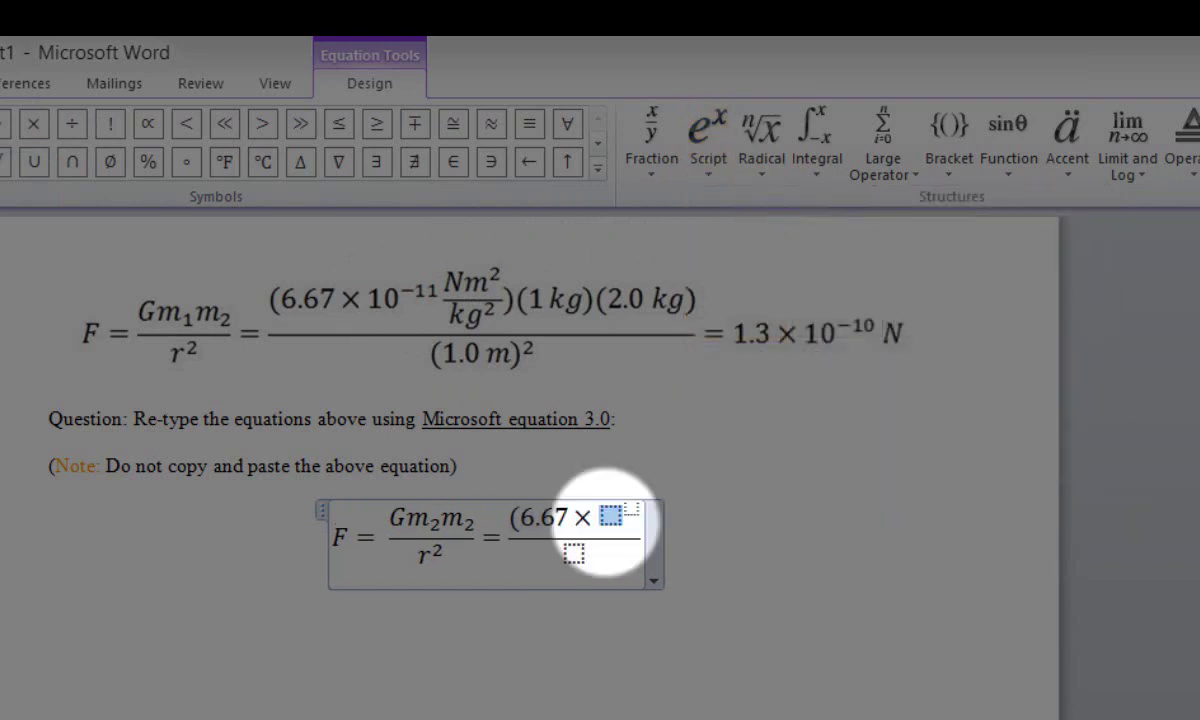
type("10")
key("Right")
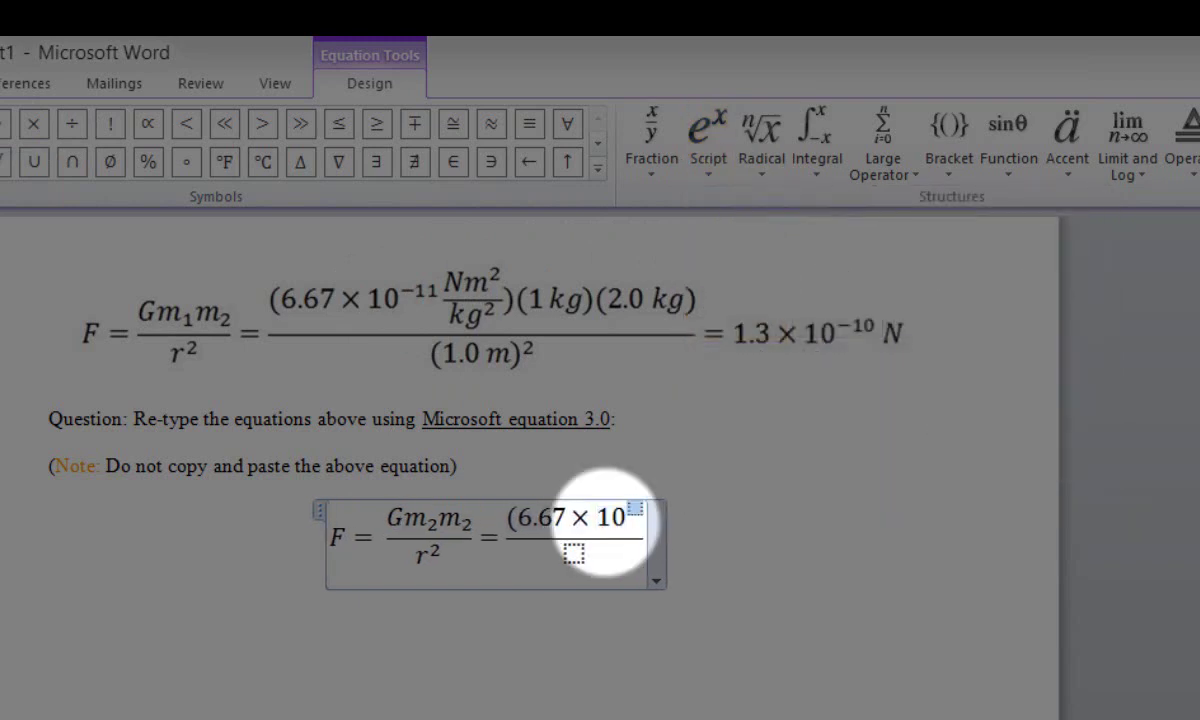
type("-")
type("11")
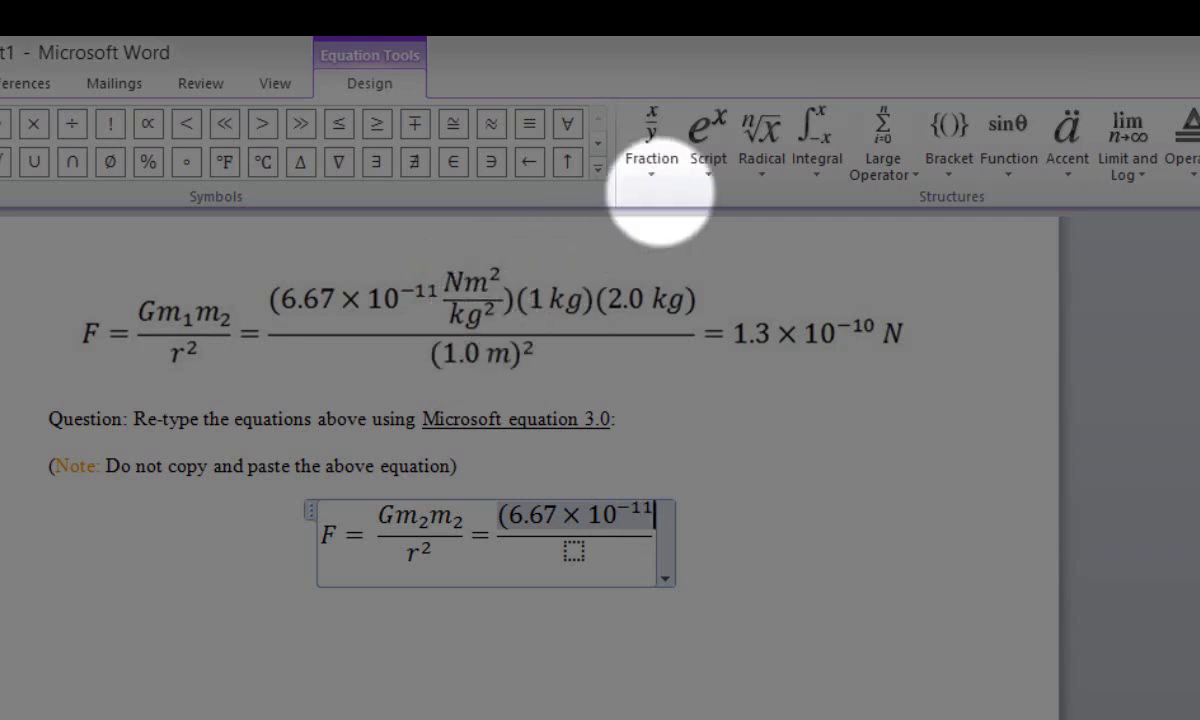
Step: Start a nested unit fraction with N followed by a superscript structure
left_click(651, 140)
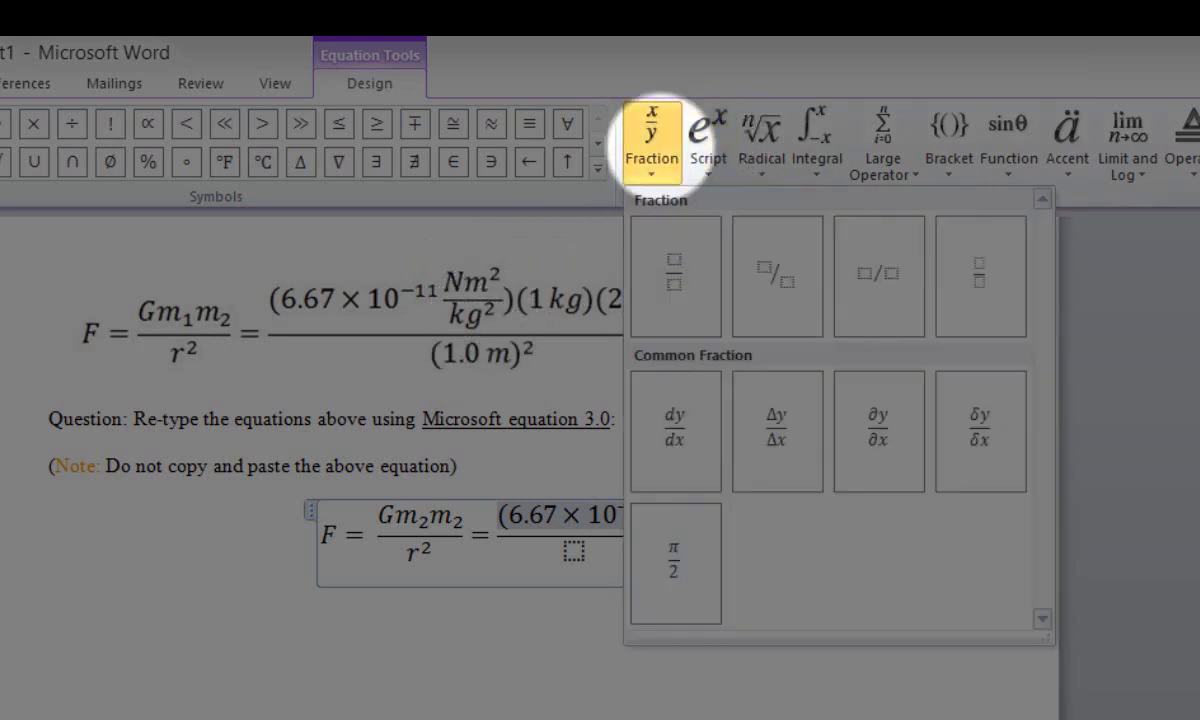
left_click(673, 275)
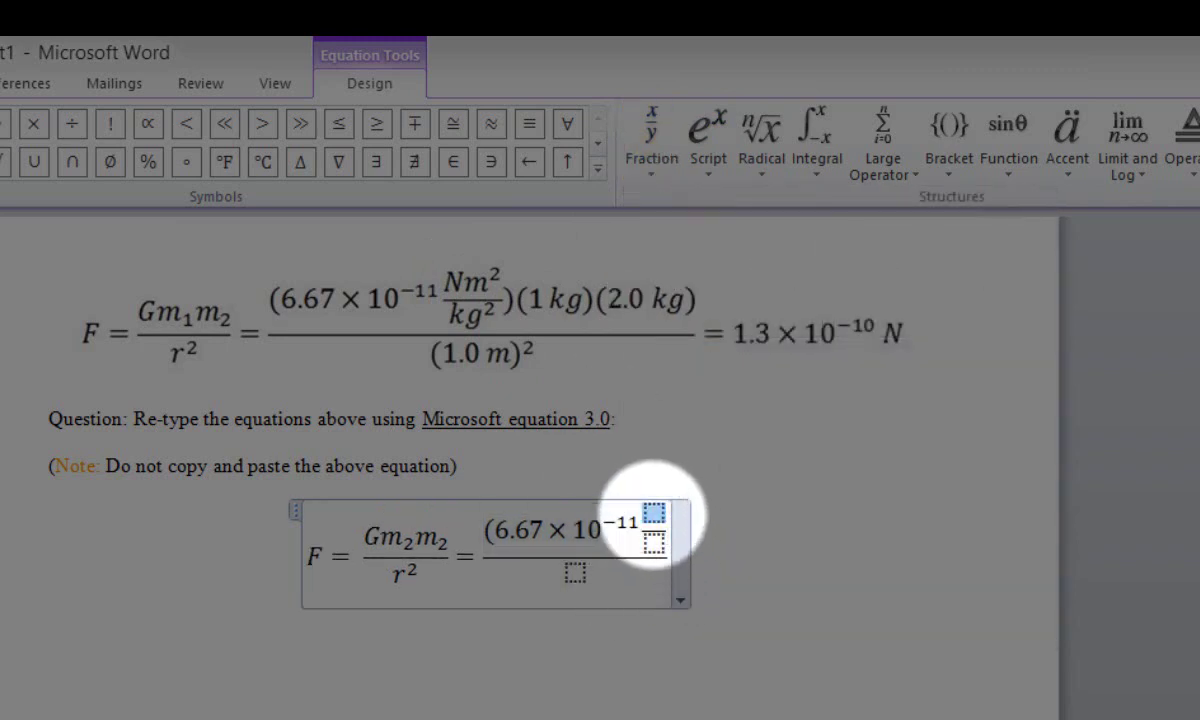
type("N")
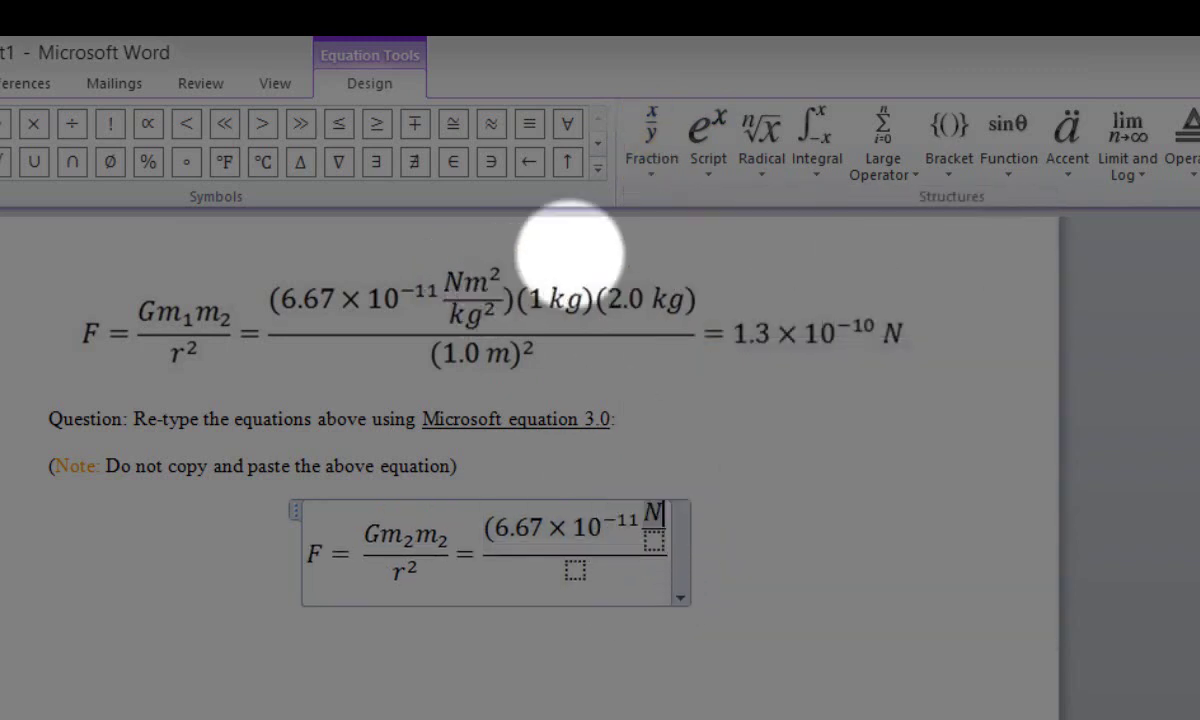
left_click(709, 145)
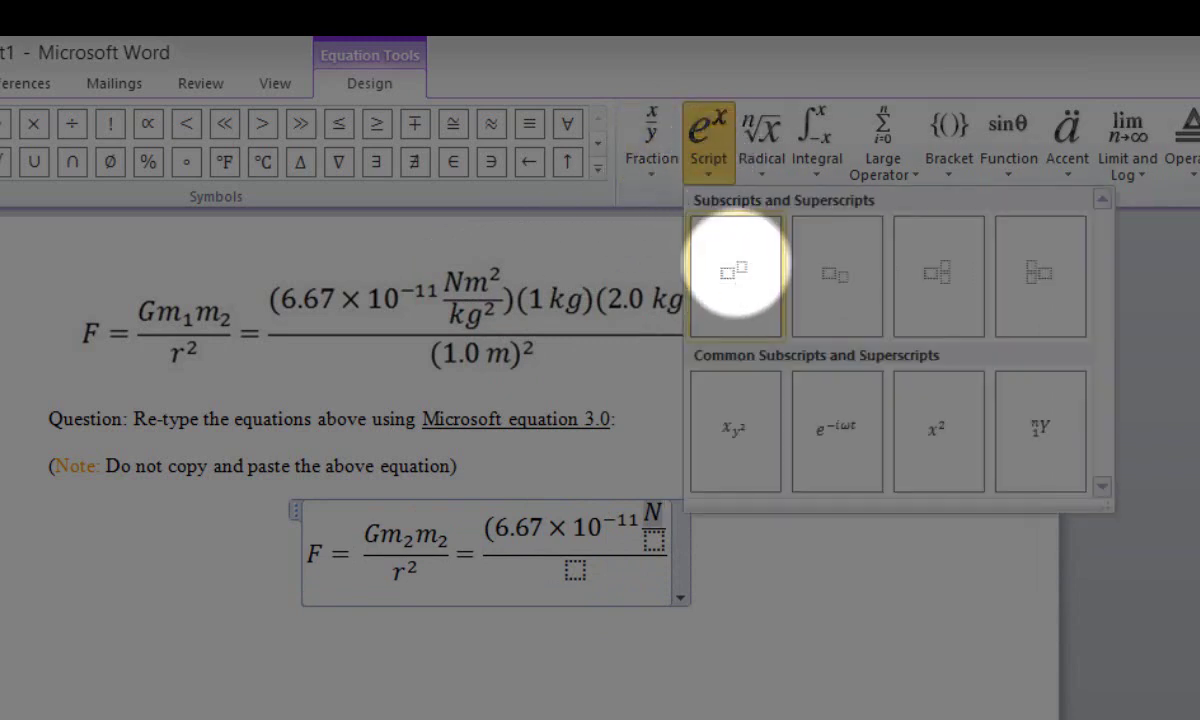
left_click(732, 270)
Step: Complete the unit fraction as Nm² over kg²
type("m")
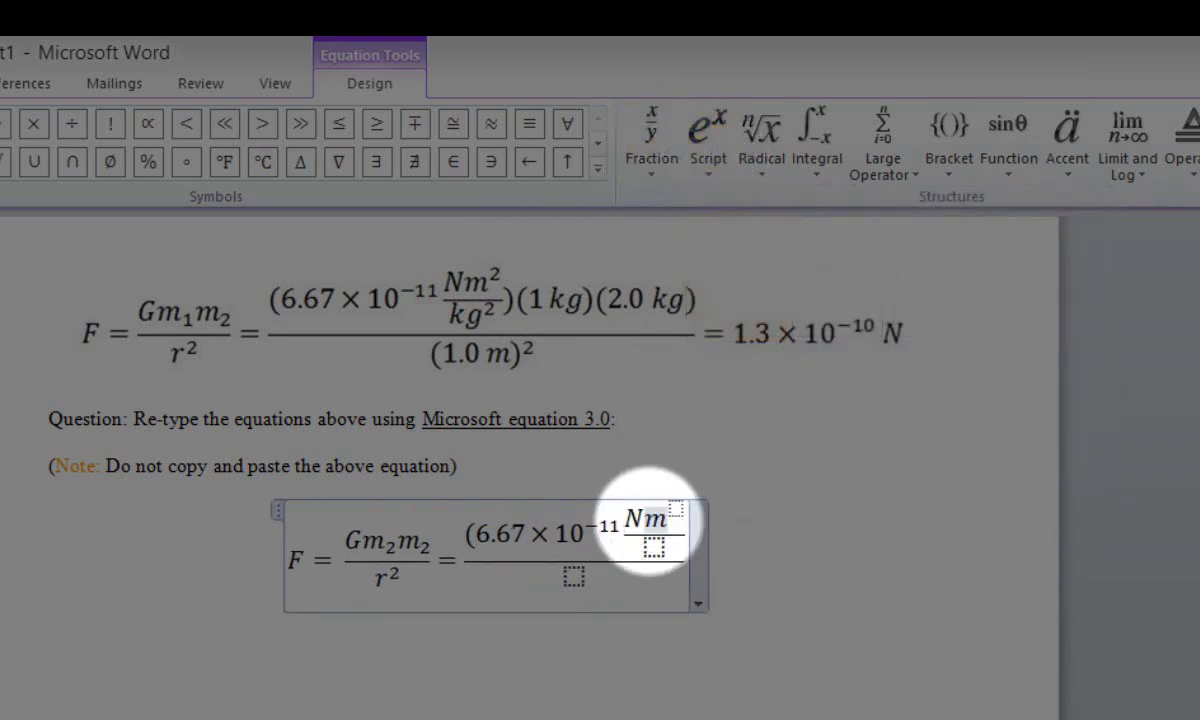
key("Right")
type("2")
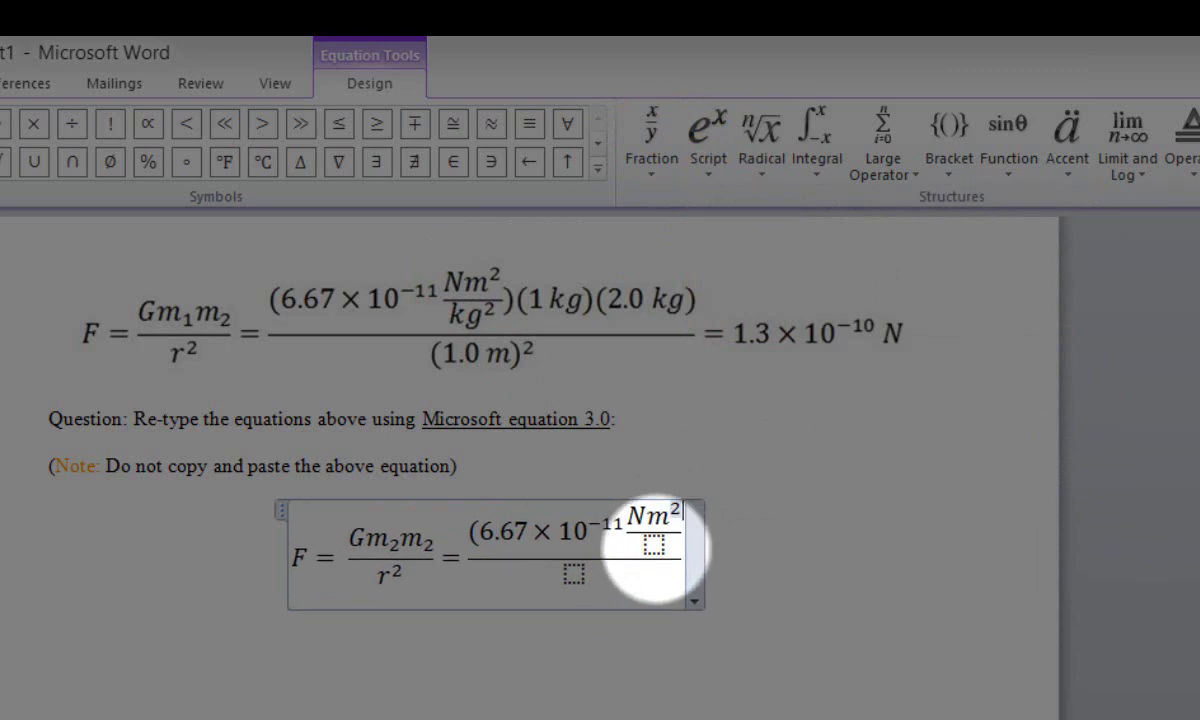
left_click(653, 545)
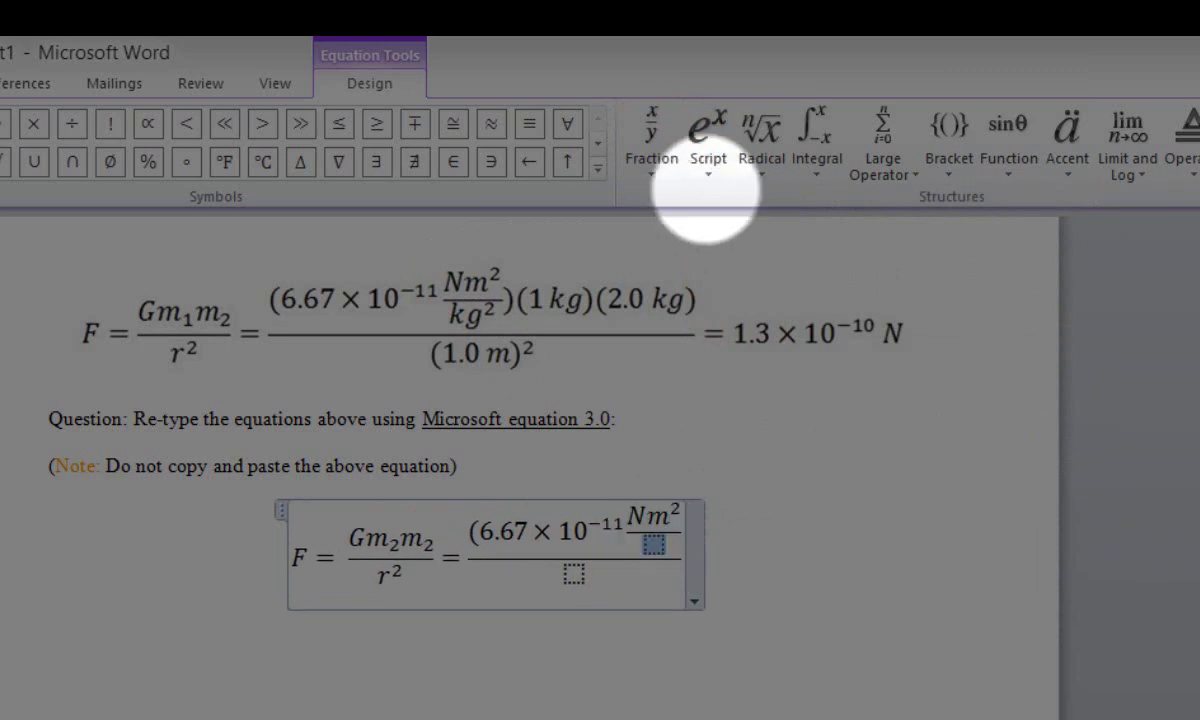
left_click(707, 135)
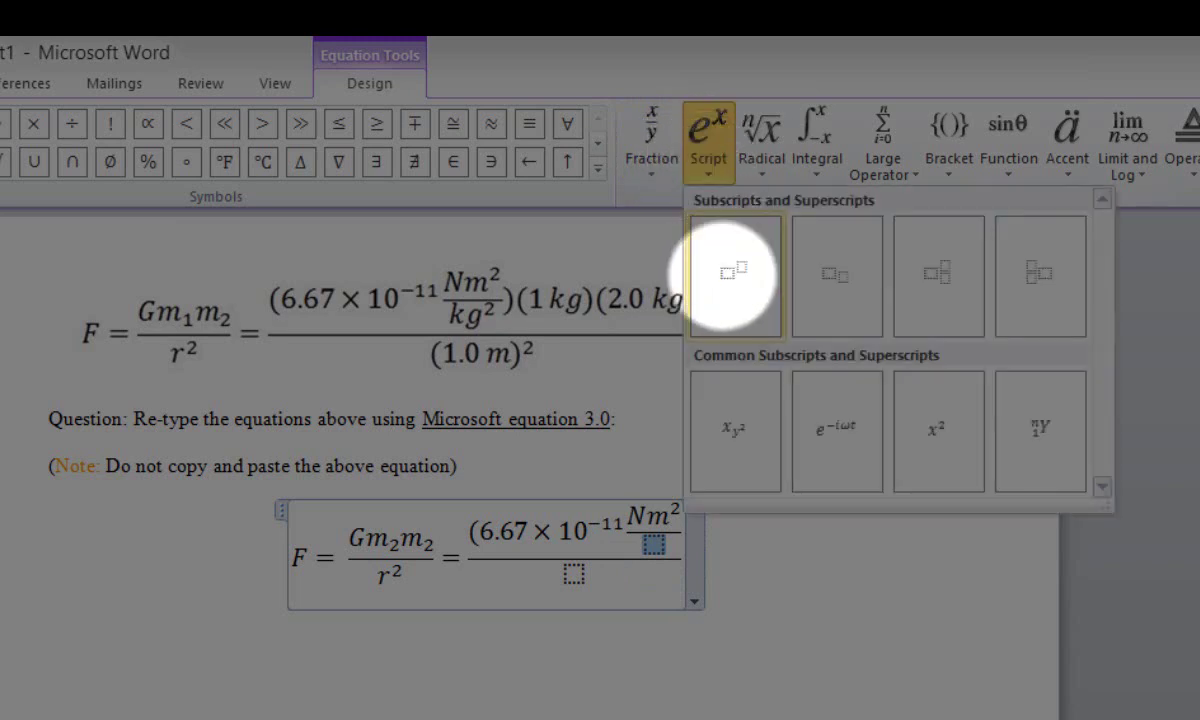
left_click(733, 272)
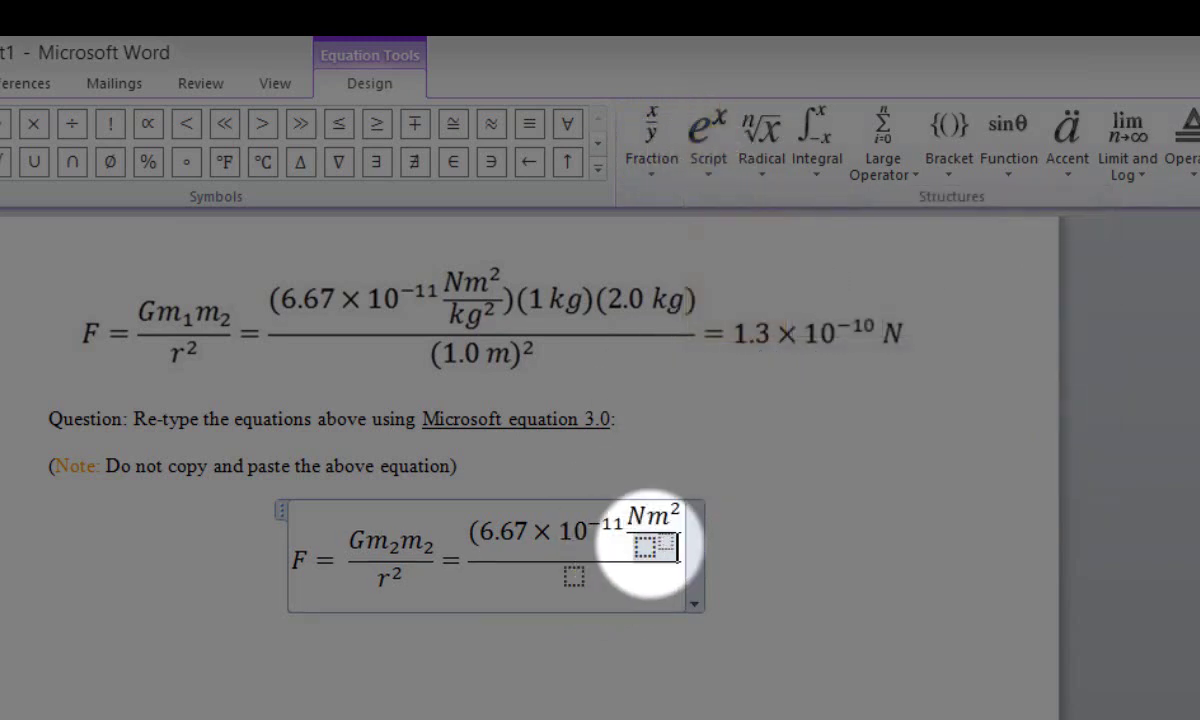
left_click(643, 548)
type("kg")
key("Right")
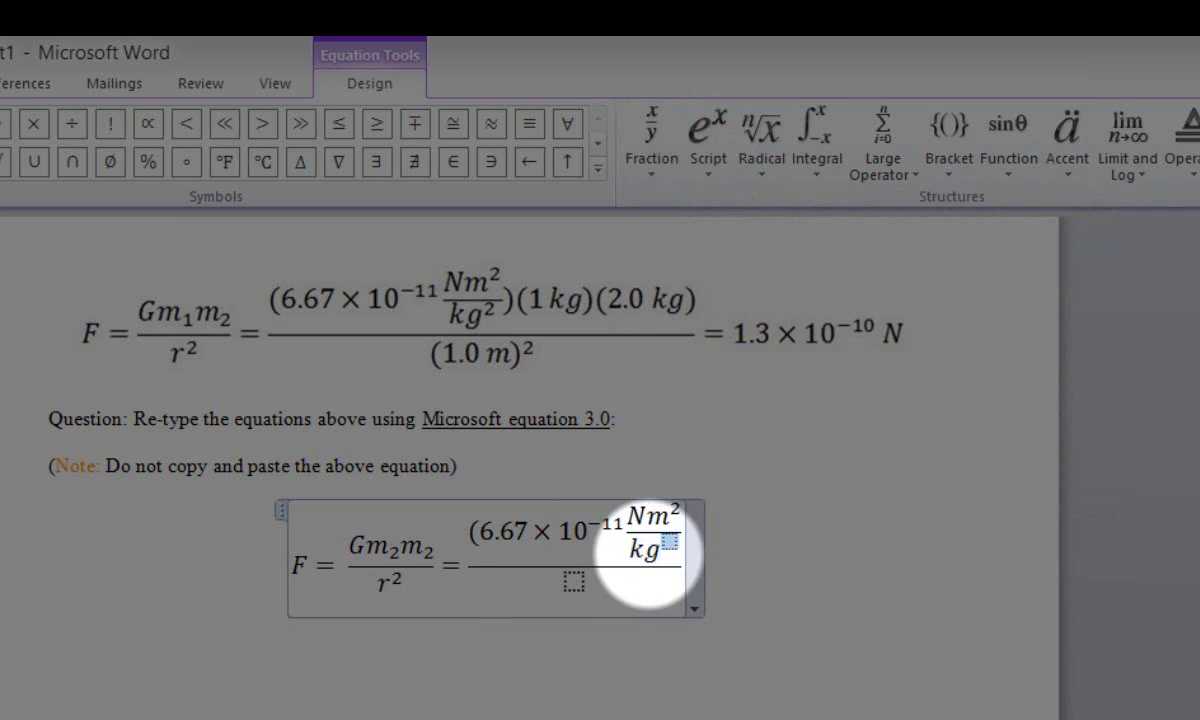
type("2")
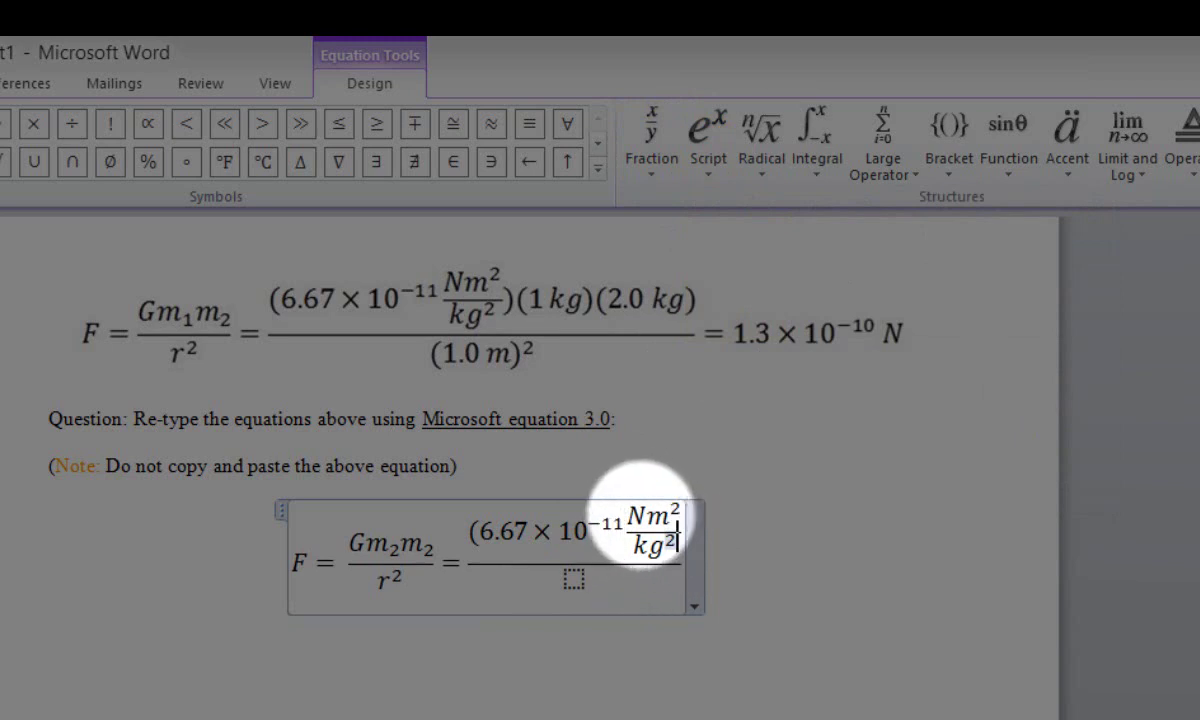
Step: Type )(1 kg)(2.0 kg) after the unit fraction to finish the numerator
left_click_drag(637, 509, 660, 545)
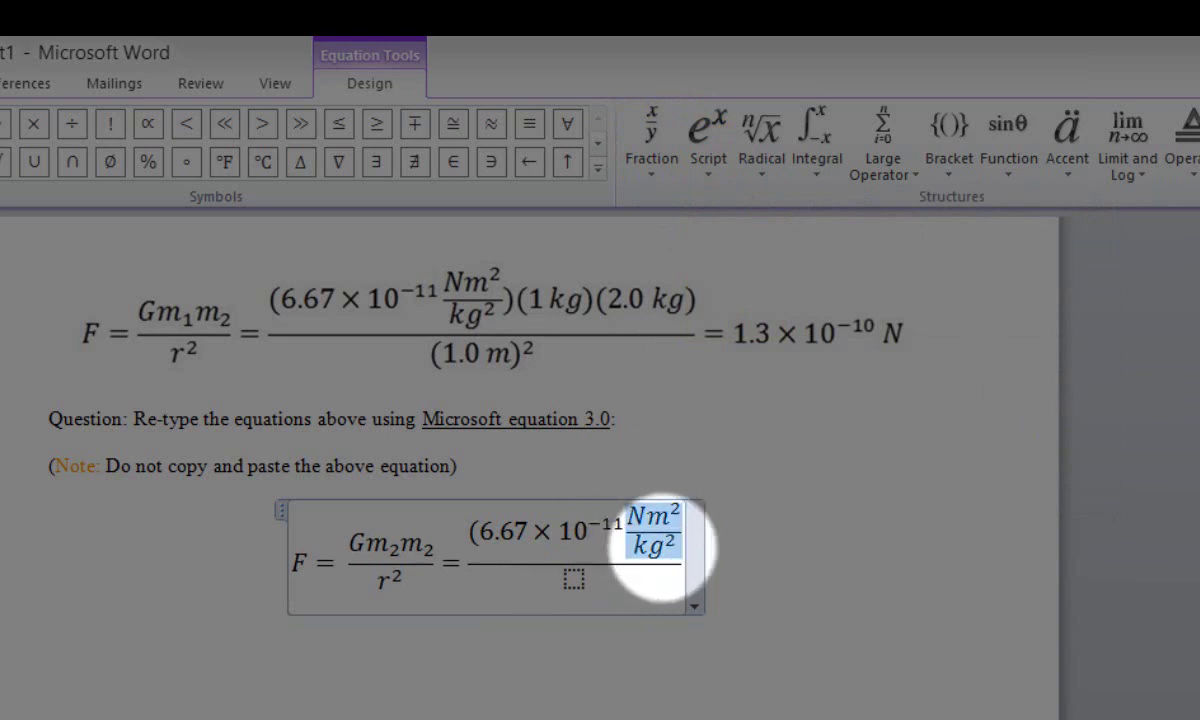
key("Right")
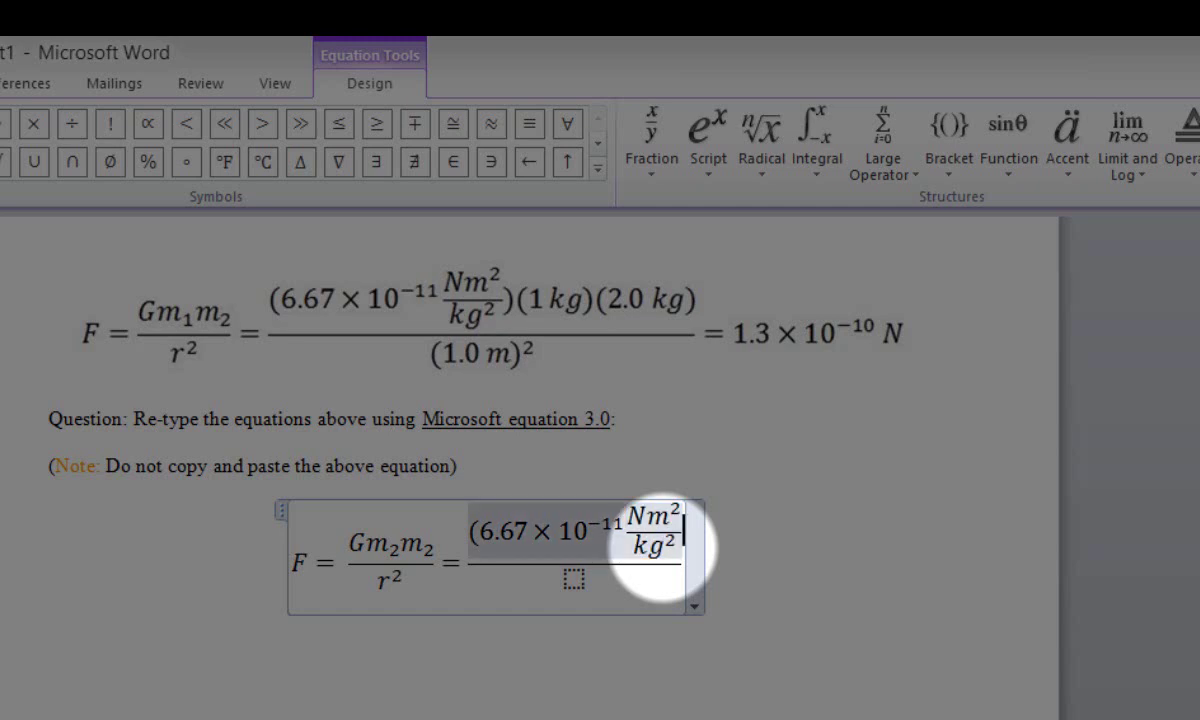
type(")")
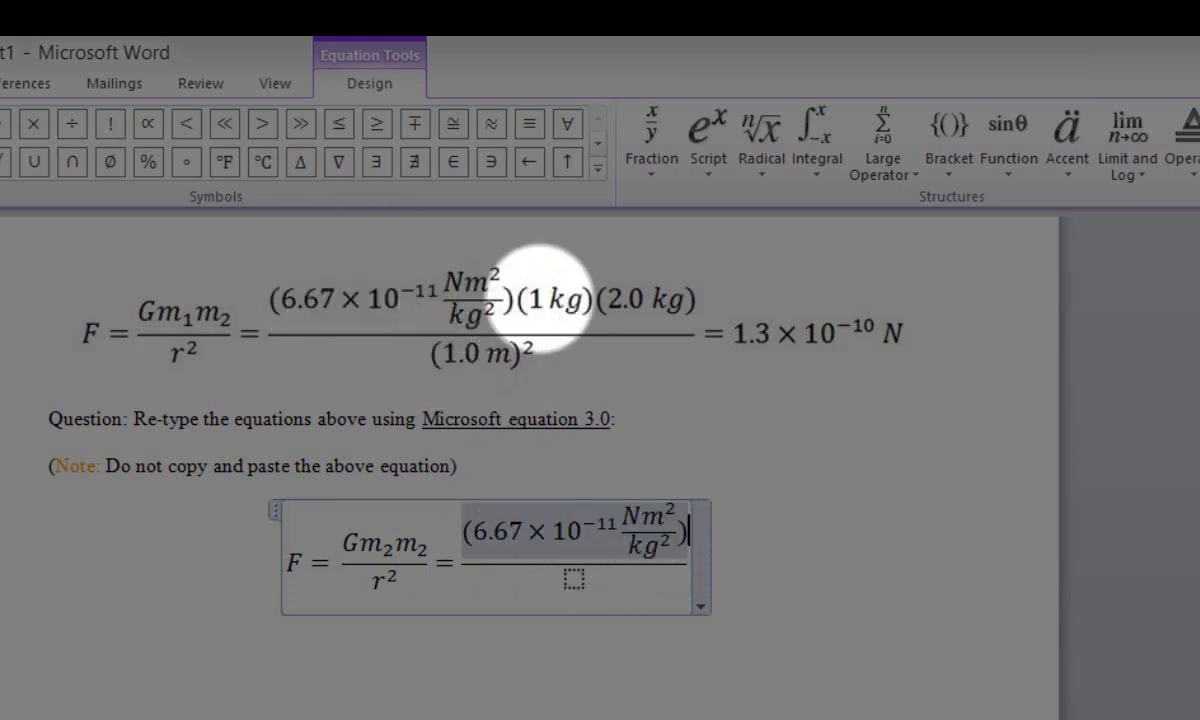
type("(")
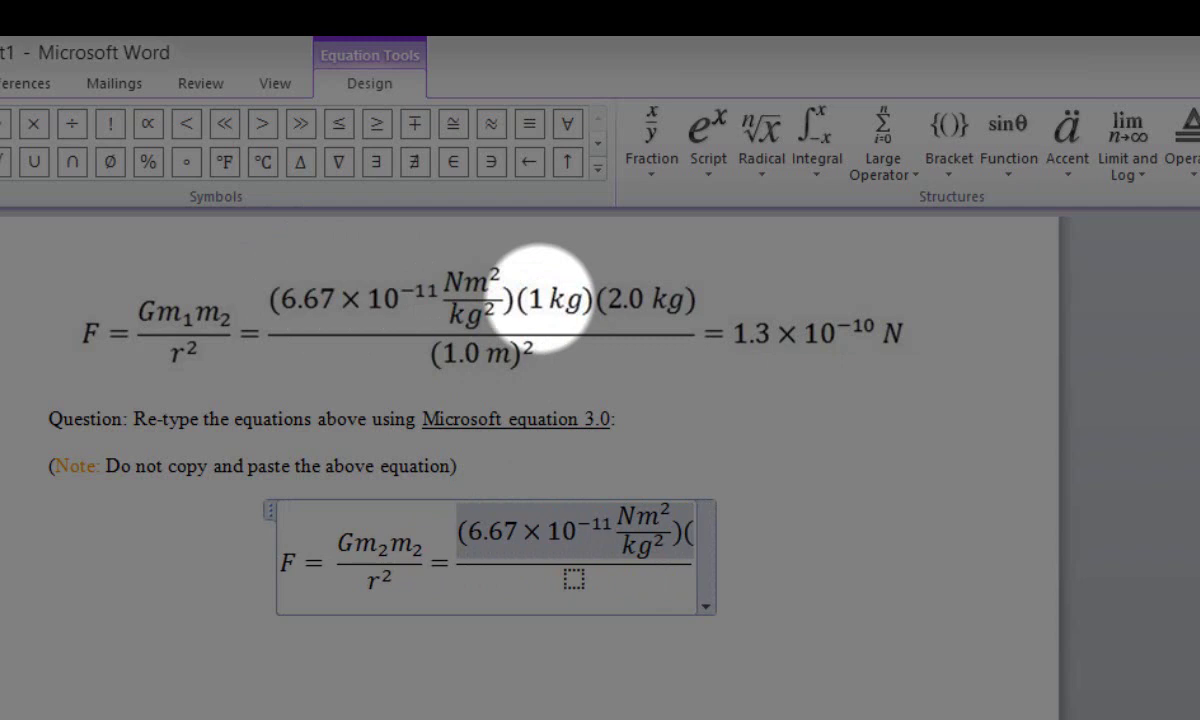
type("1 kg")
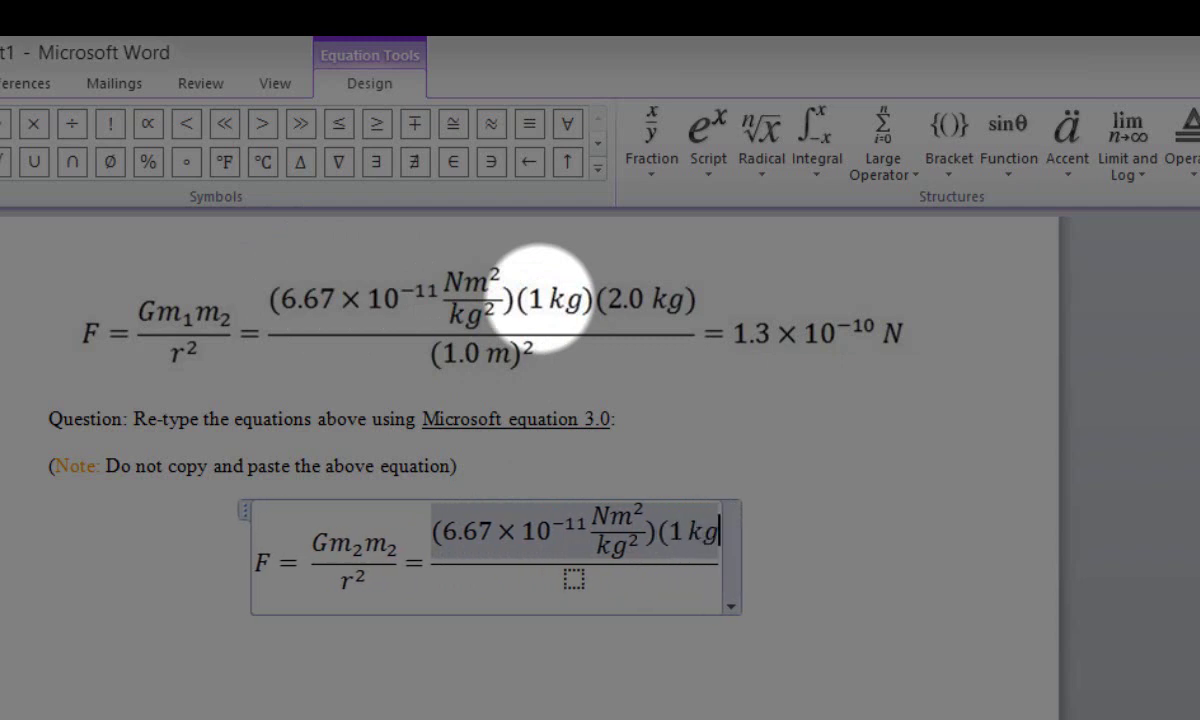
type(")(")
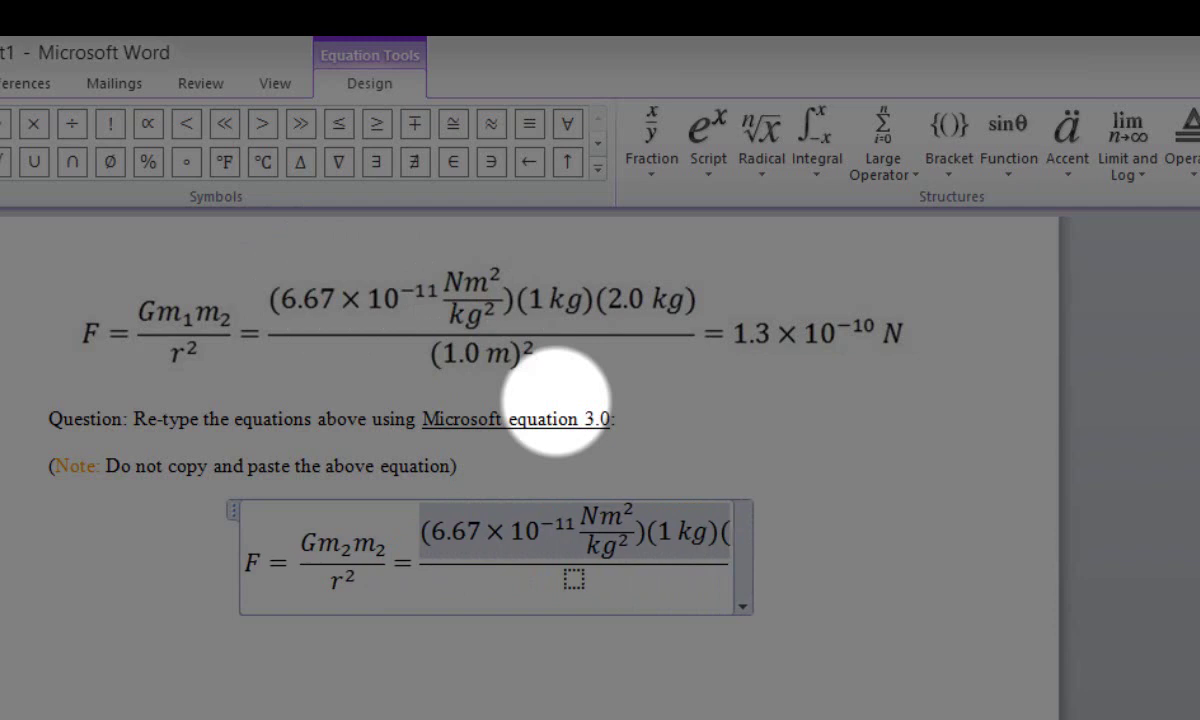
type("2.0")
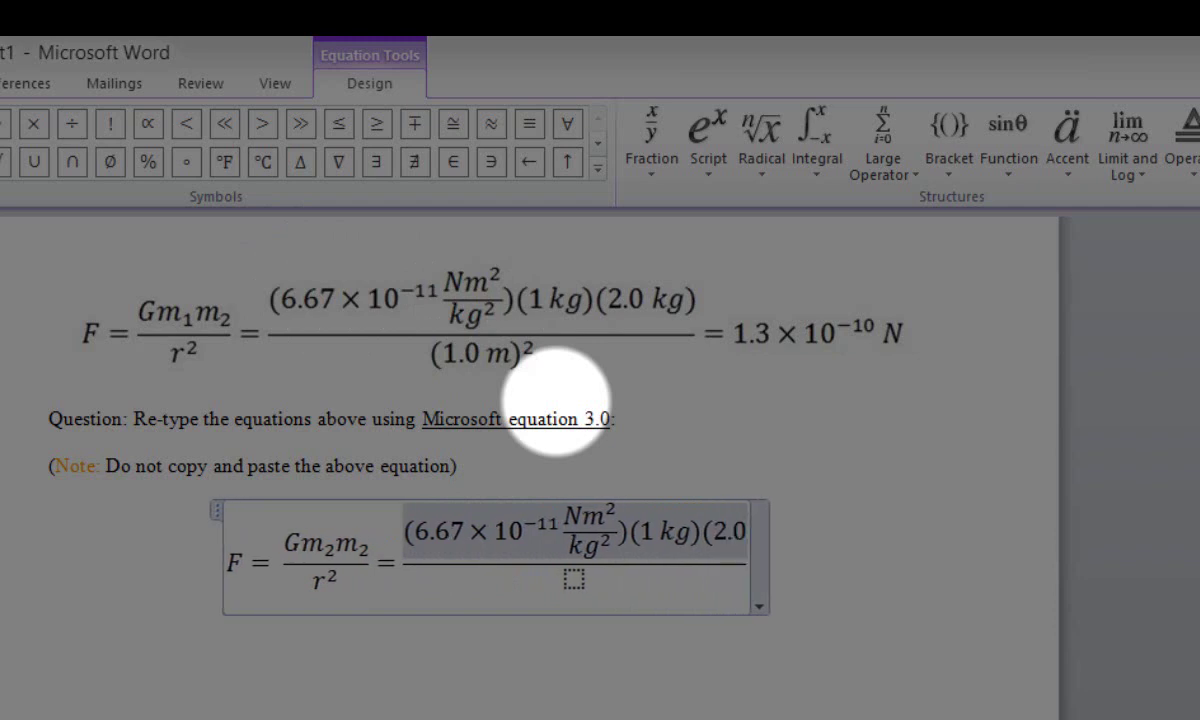
type(" kg")
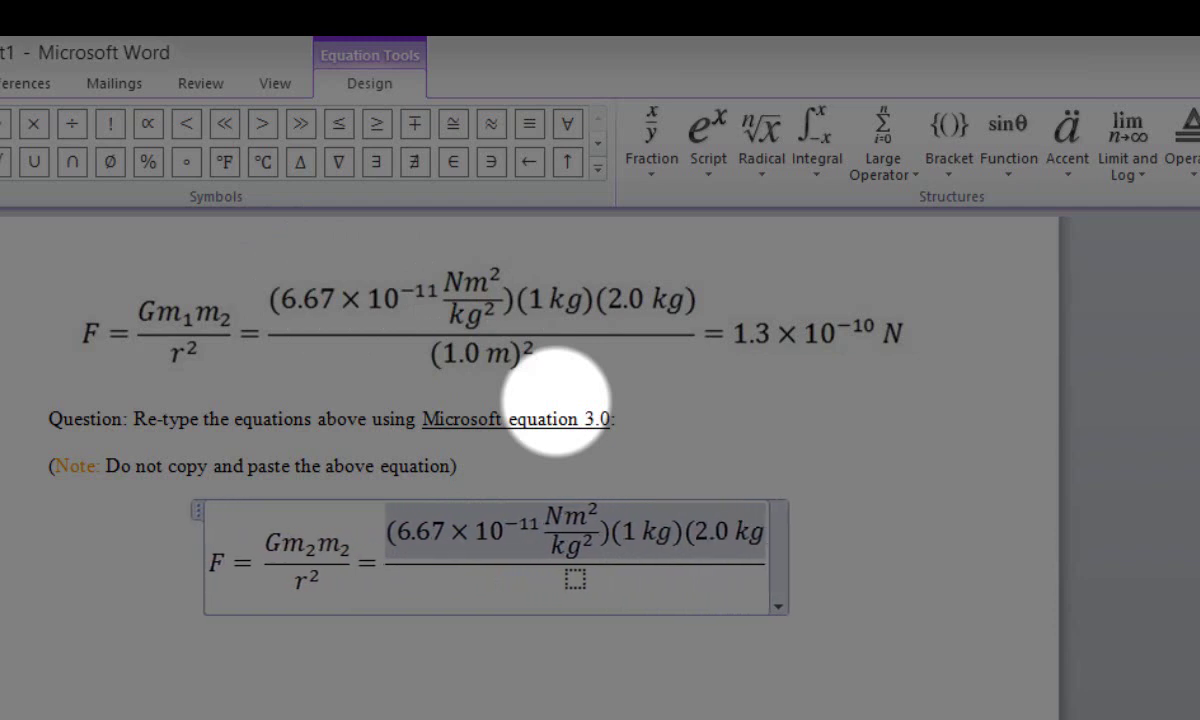
type(")")
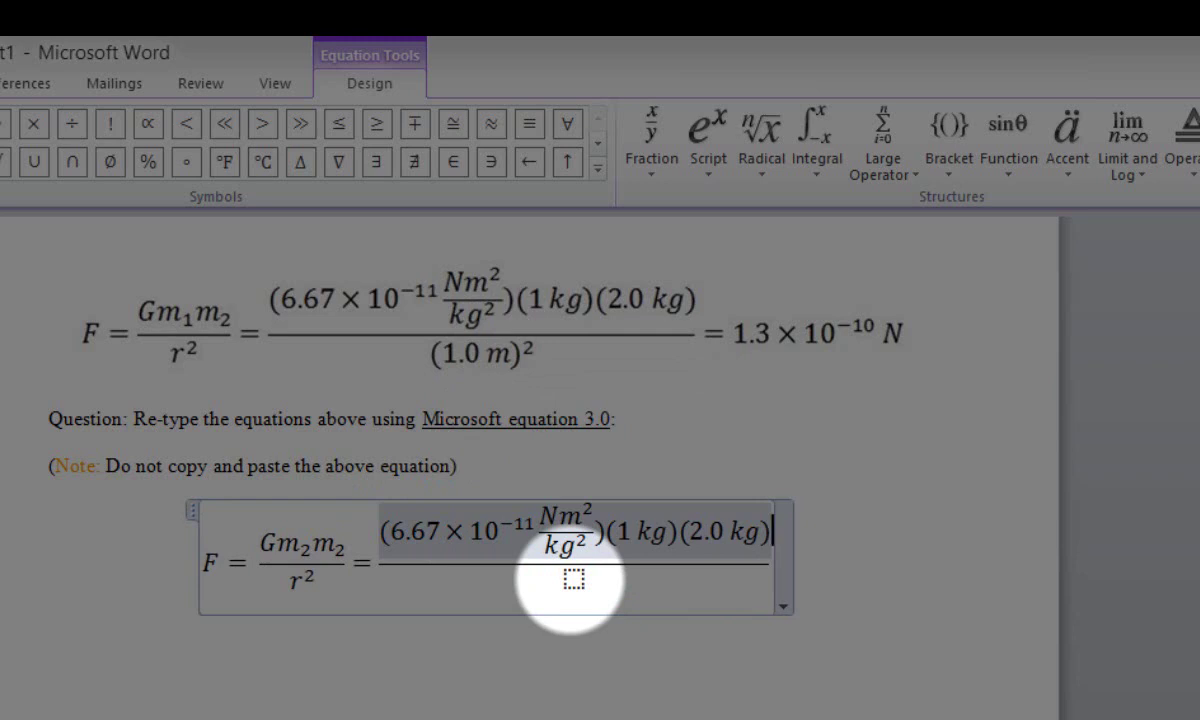
Step: Enter (1.0 m)² in the second fraction's denominator using a superscript 2
left_click(573, 579)
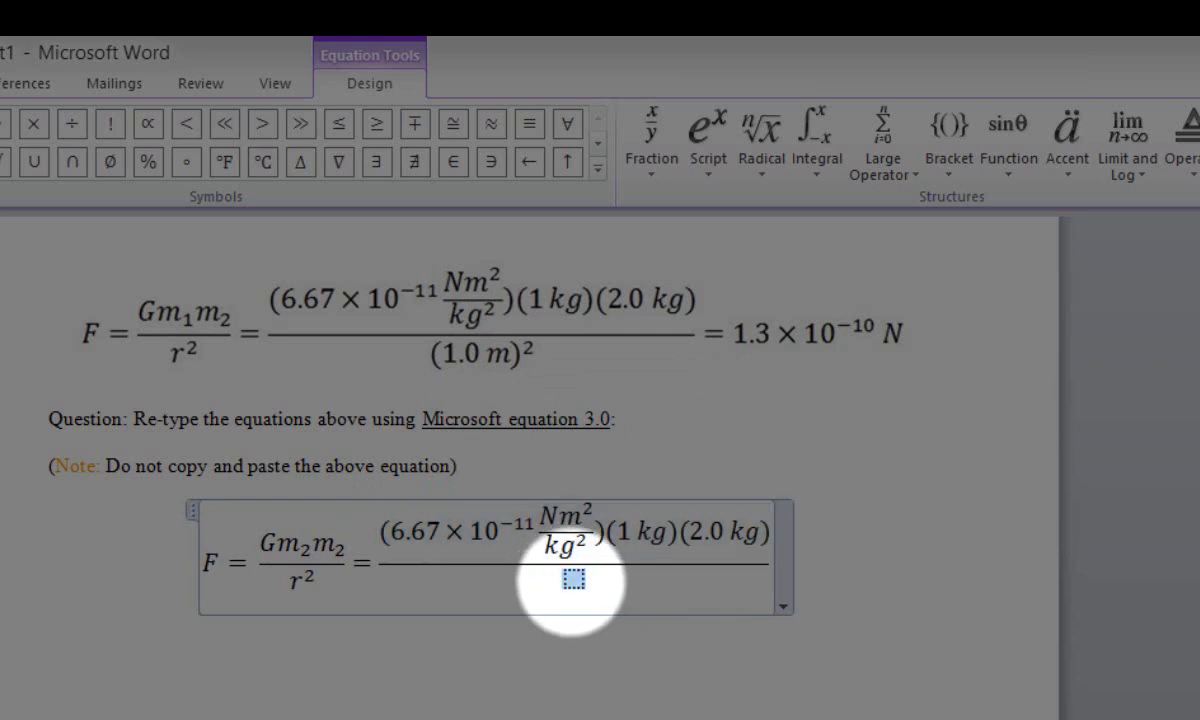
type("(1.0")
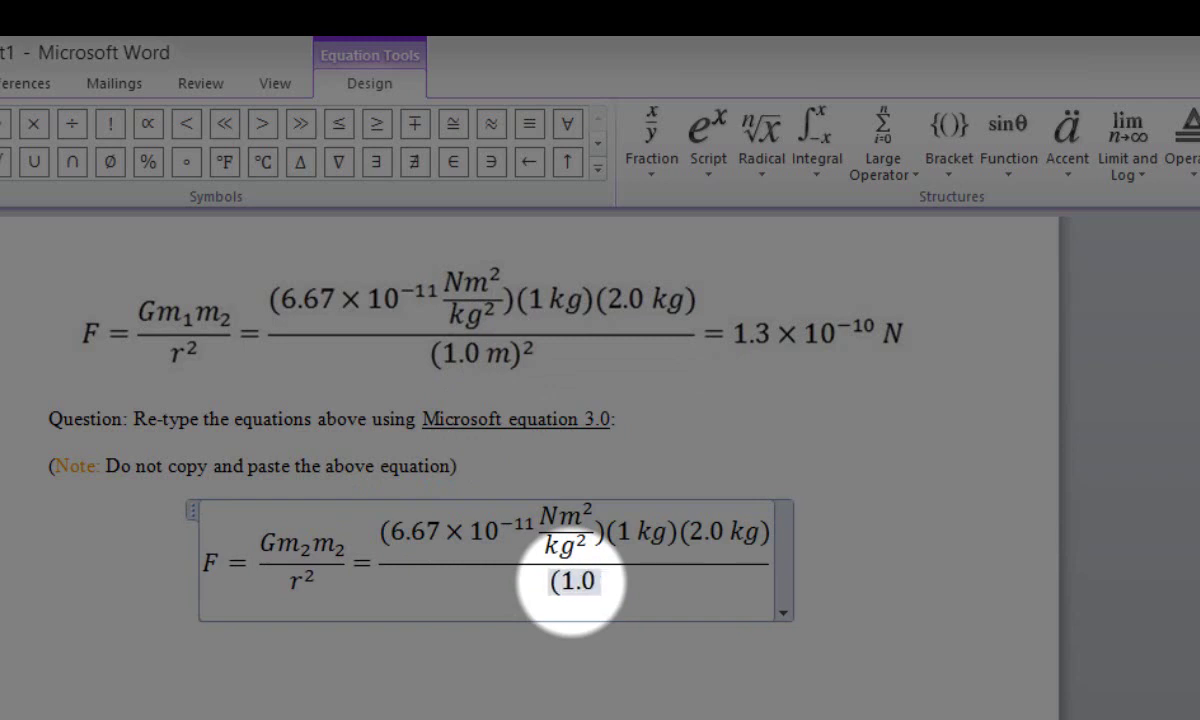
type(" m")
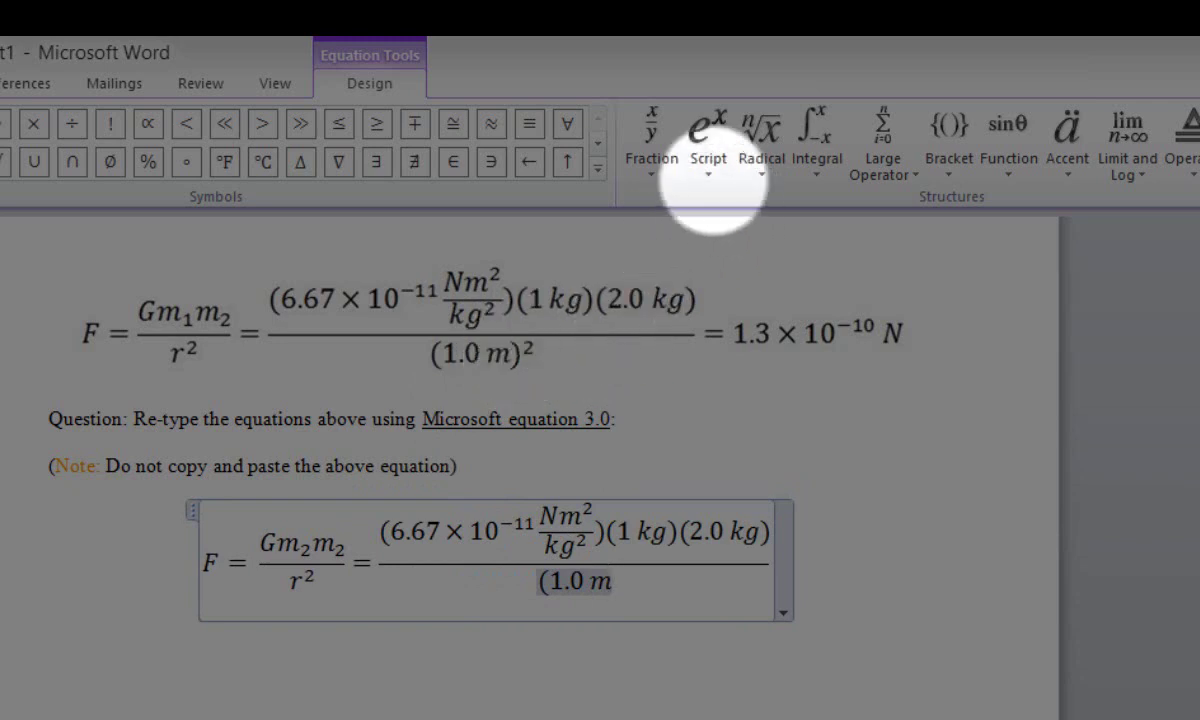
left_click(708, 178)
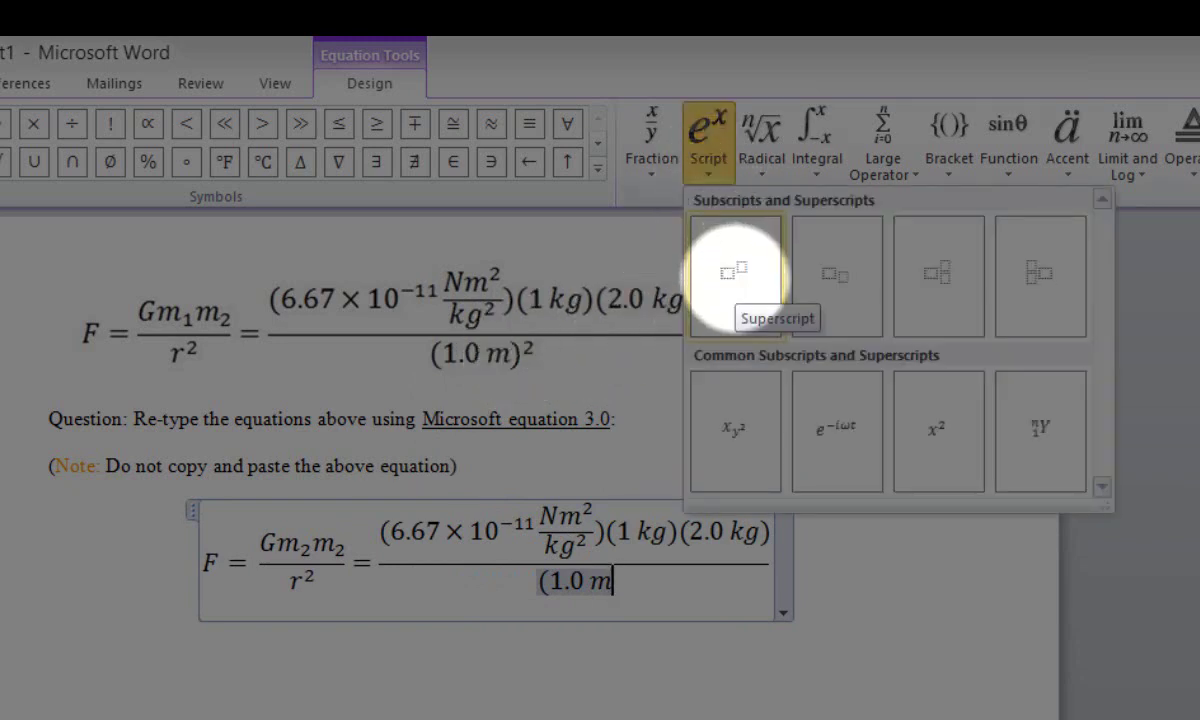
left_click(735, 272)
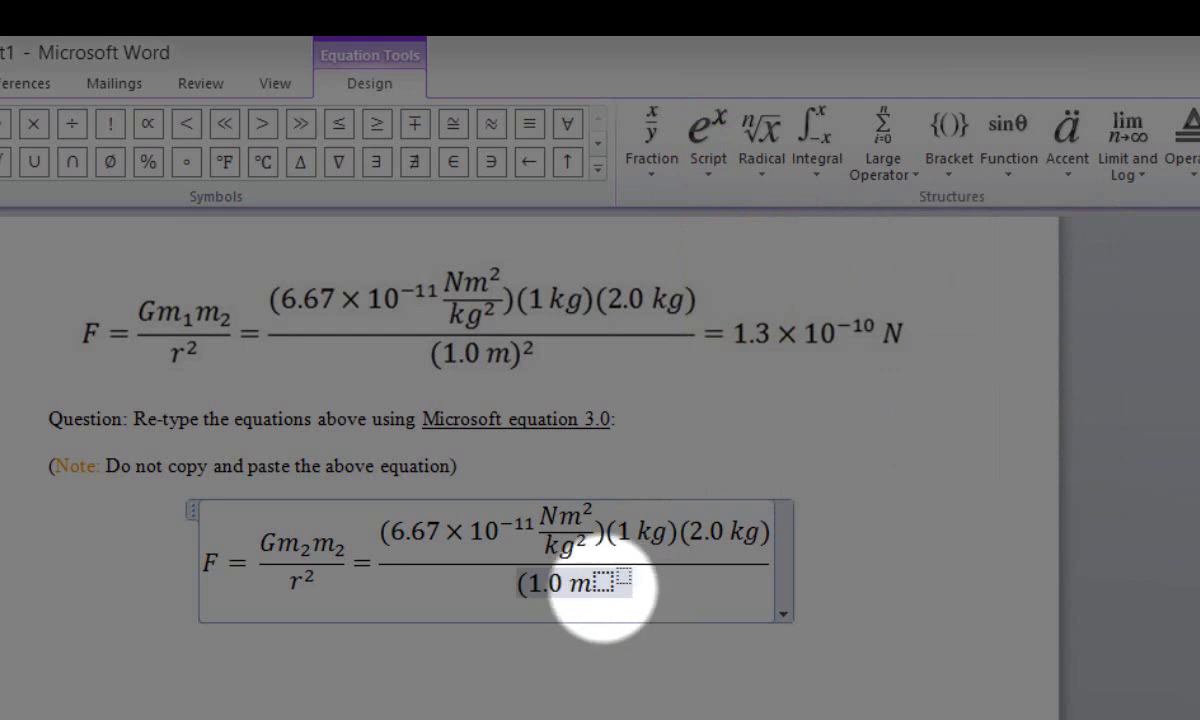
left_click(603, 583)
type(")")
left_click(617, 577)
type("2")
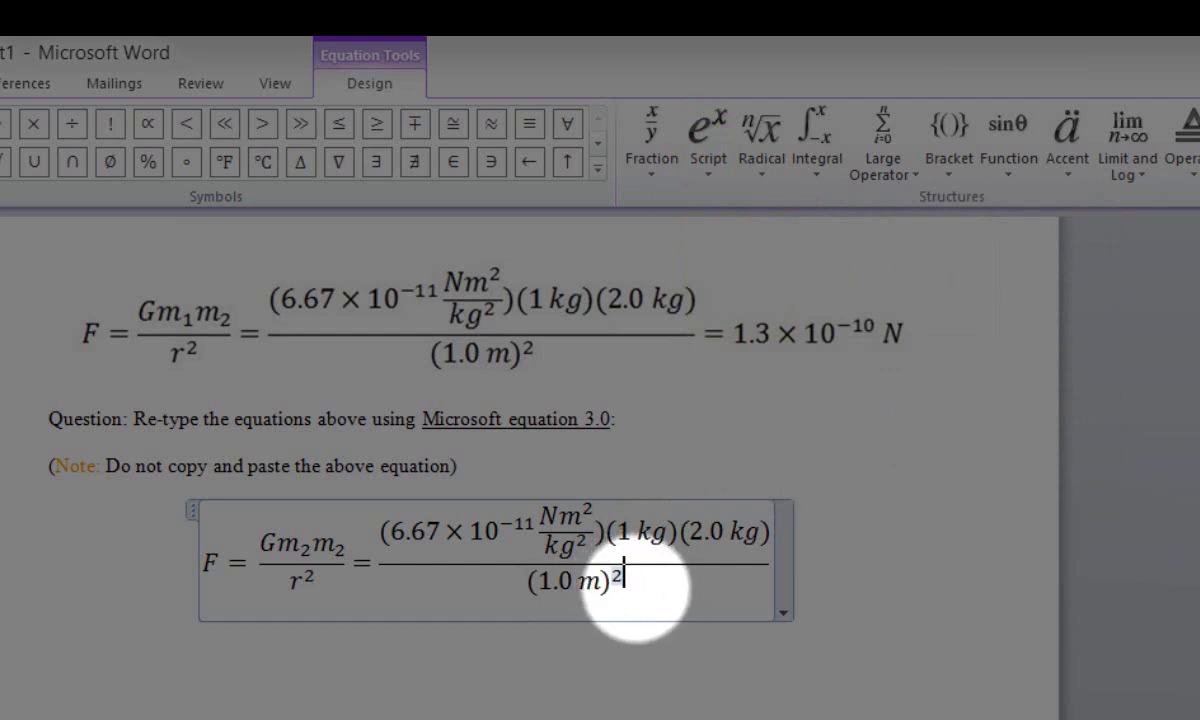
left_click_drag(625, 582, 530, 565)
Step: Type = 1.3 after the fraction in the retyped equation
left_click(316, 290)
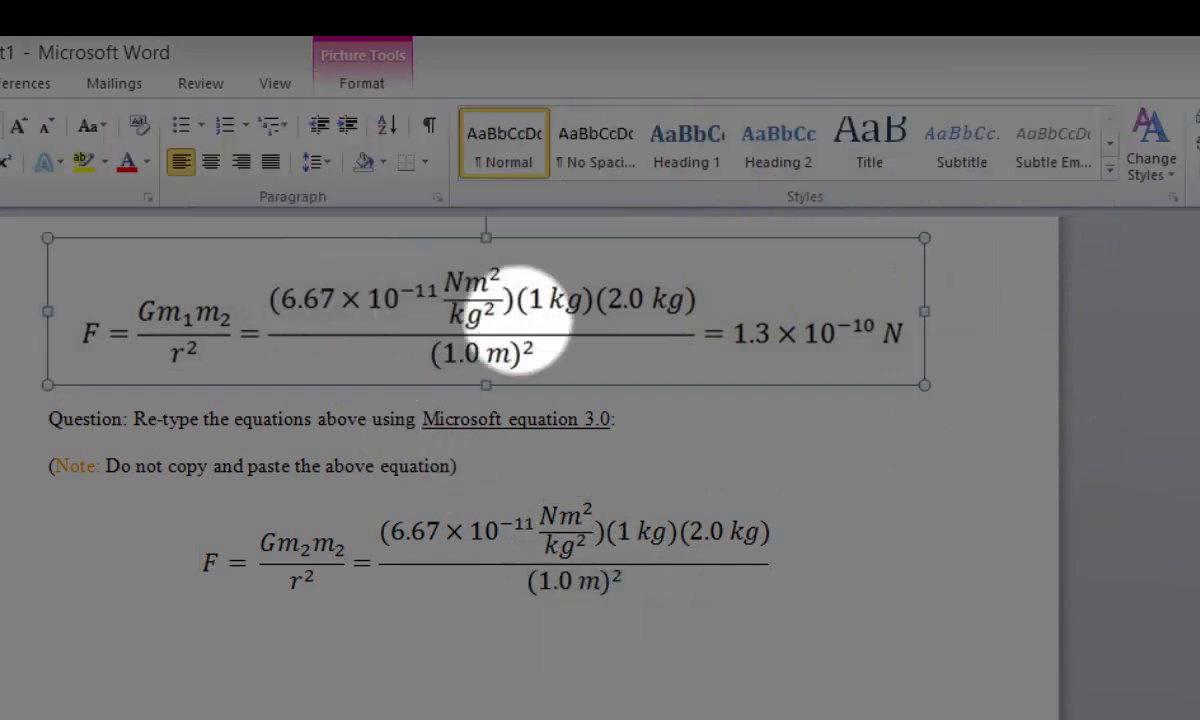
left_click_drag(612, 540, 576, 576)
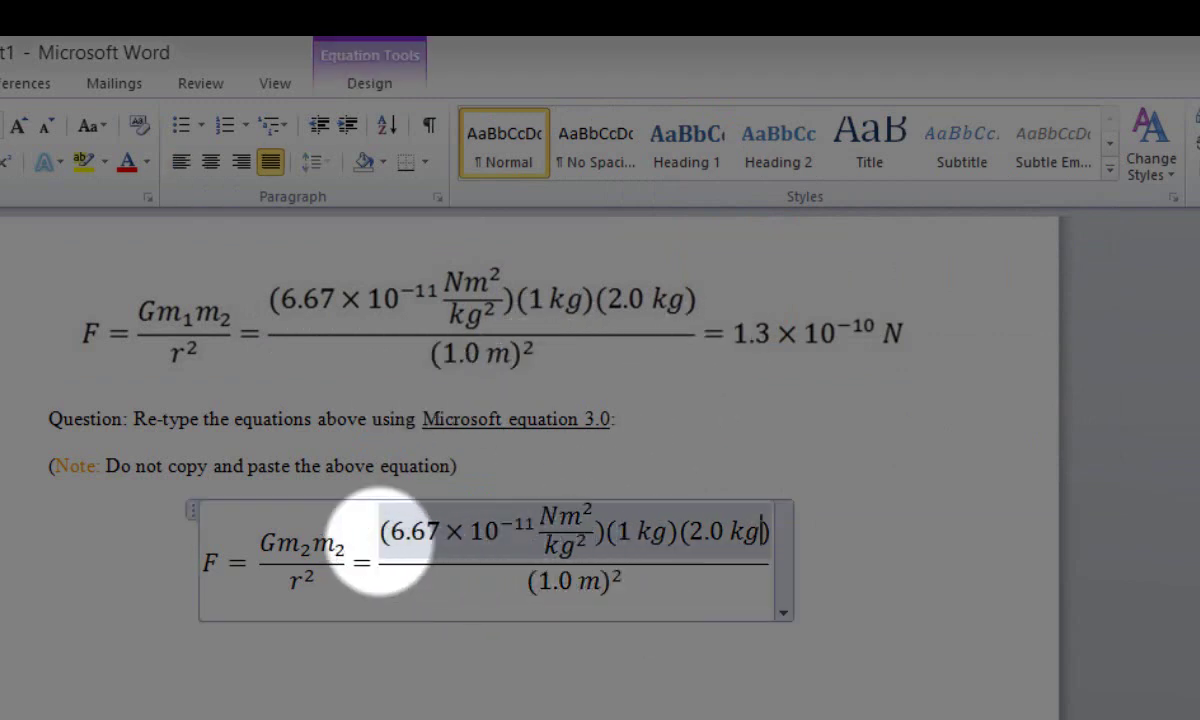
left_click(362, 545)
left_click_drag(362, 548, 522, 565)
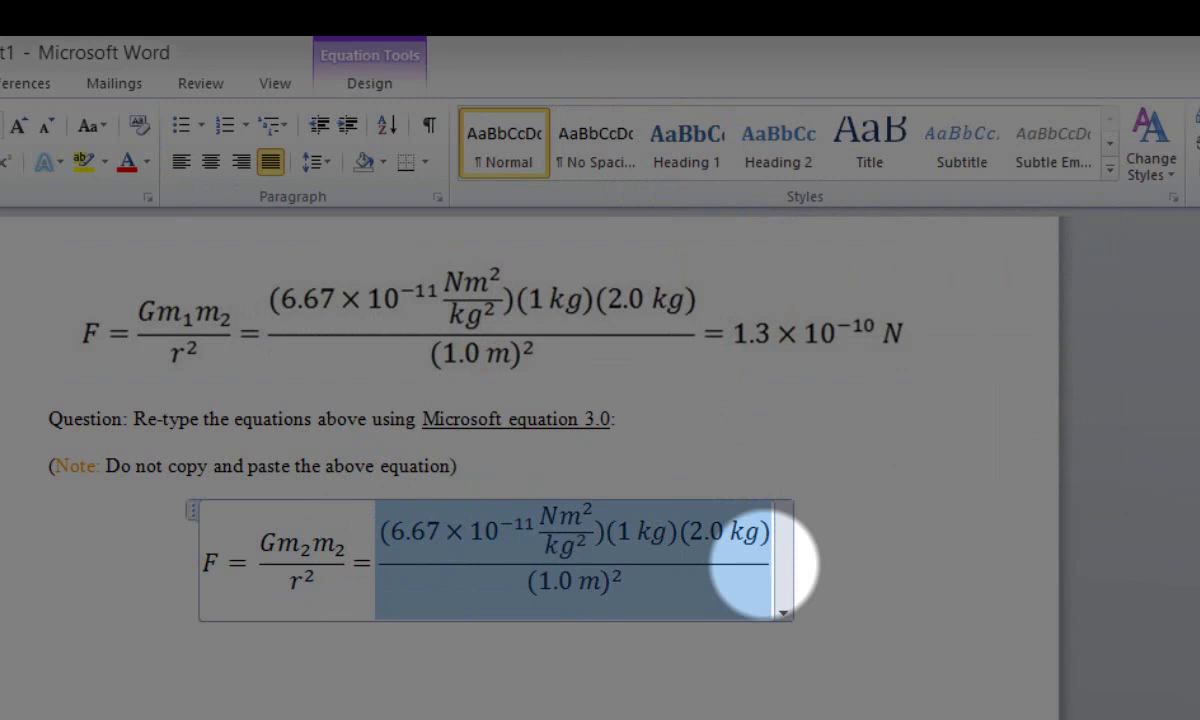
left_click(767, 564)
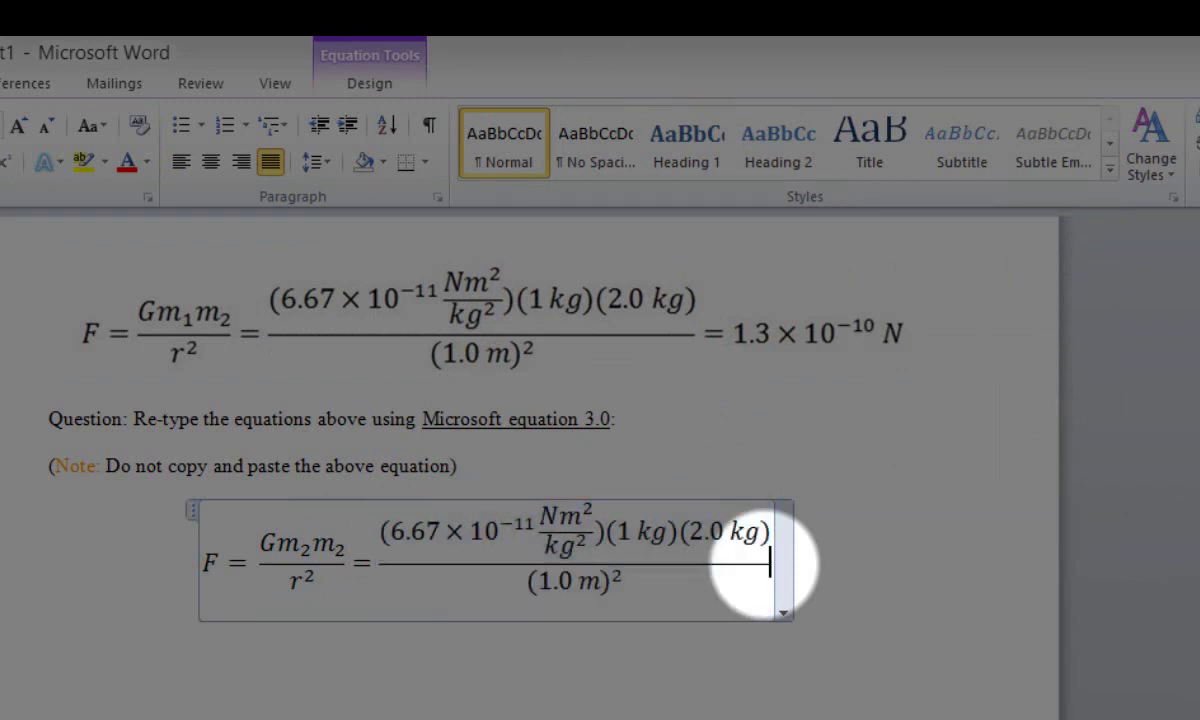
type("= ")
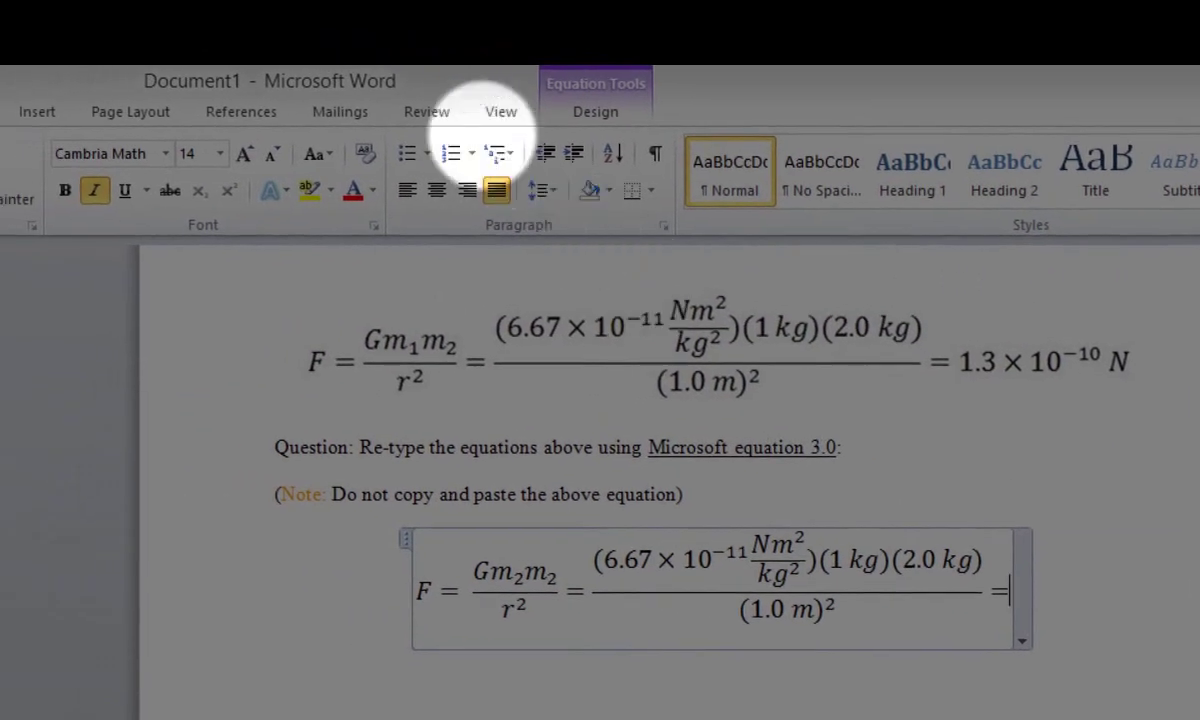
type("1.3")
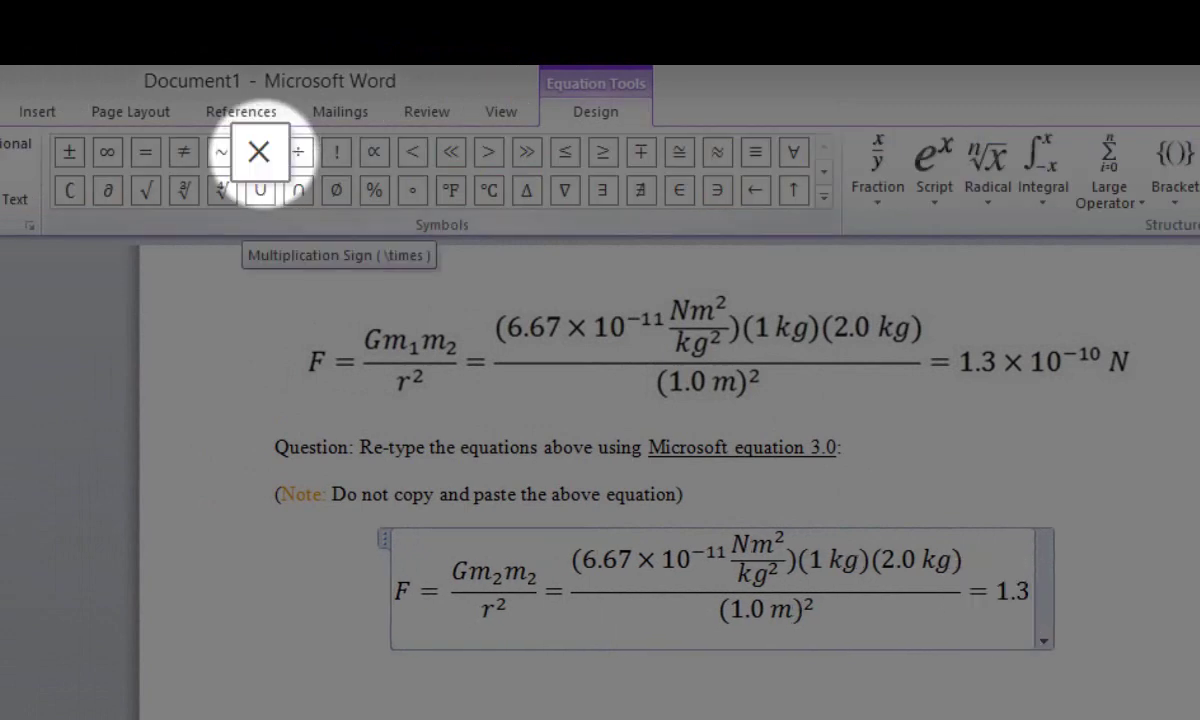
Step: Add × 10⁻¹⁰ N after 1.3 to complete the equation
left_click(258, 152)
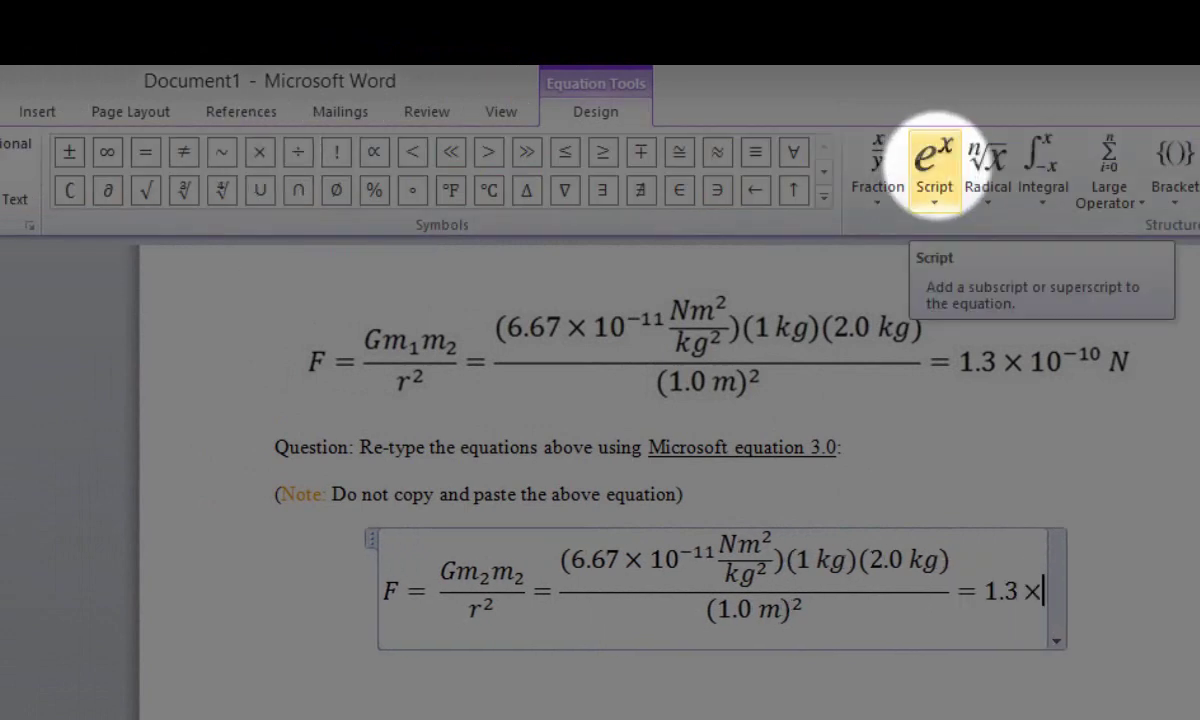
left_click(934, 160)
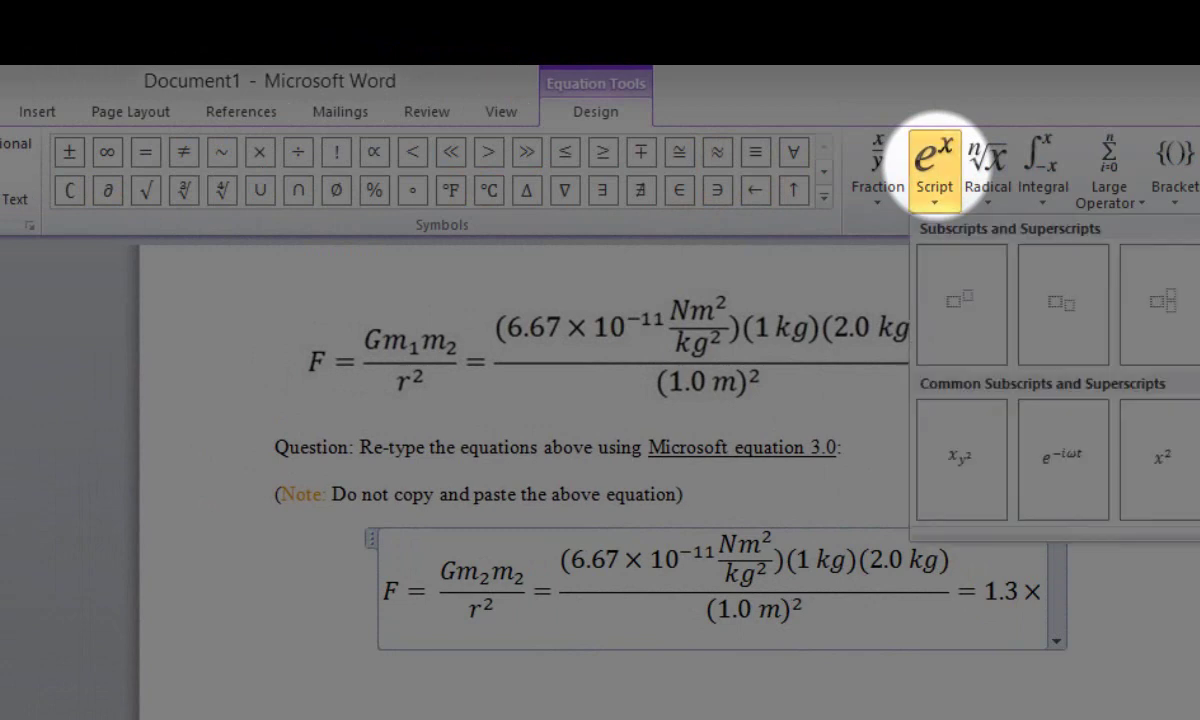
left_click(959, 298)
left_click(1036, 588)
type("10")
key("Right")
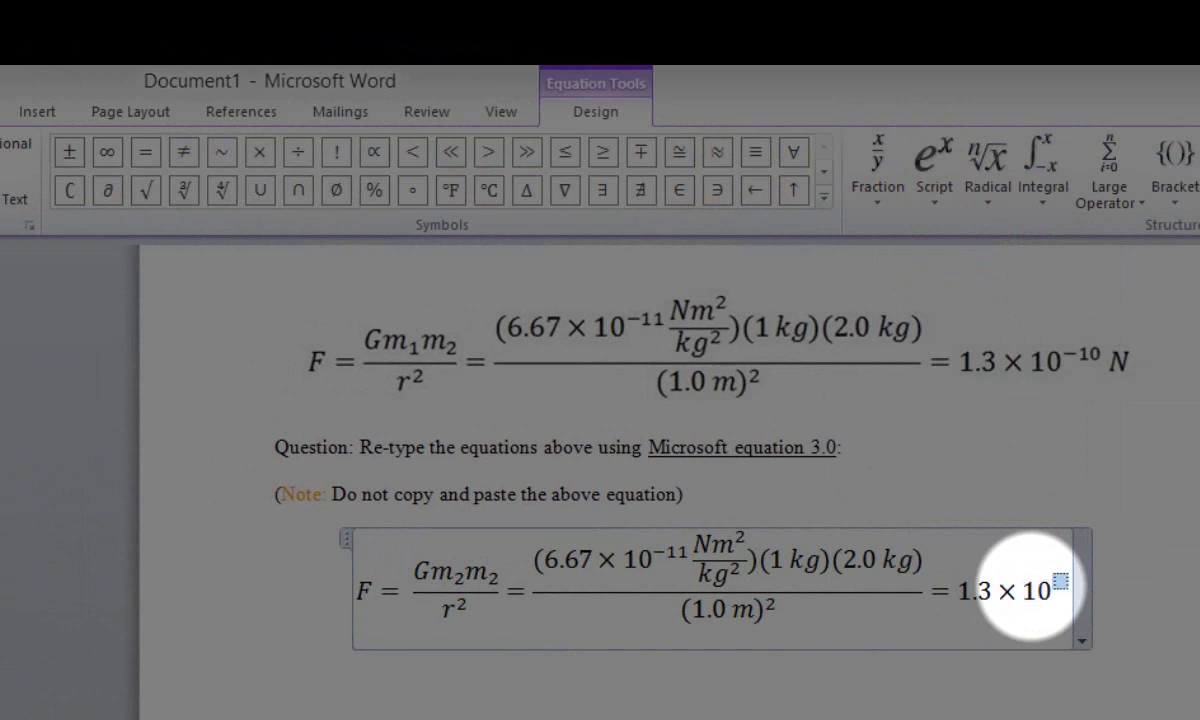
type("-")
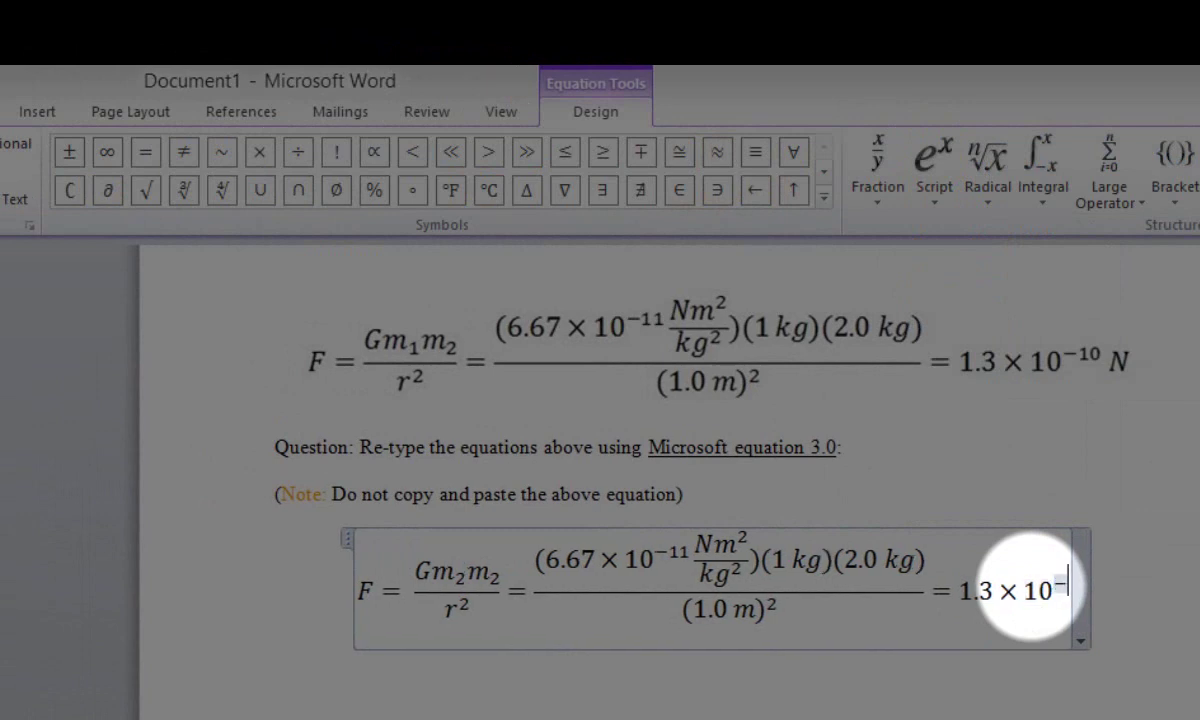
type("10")
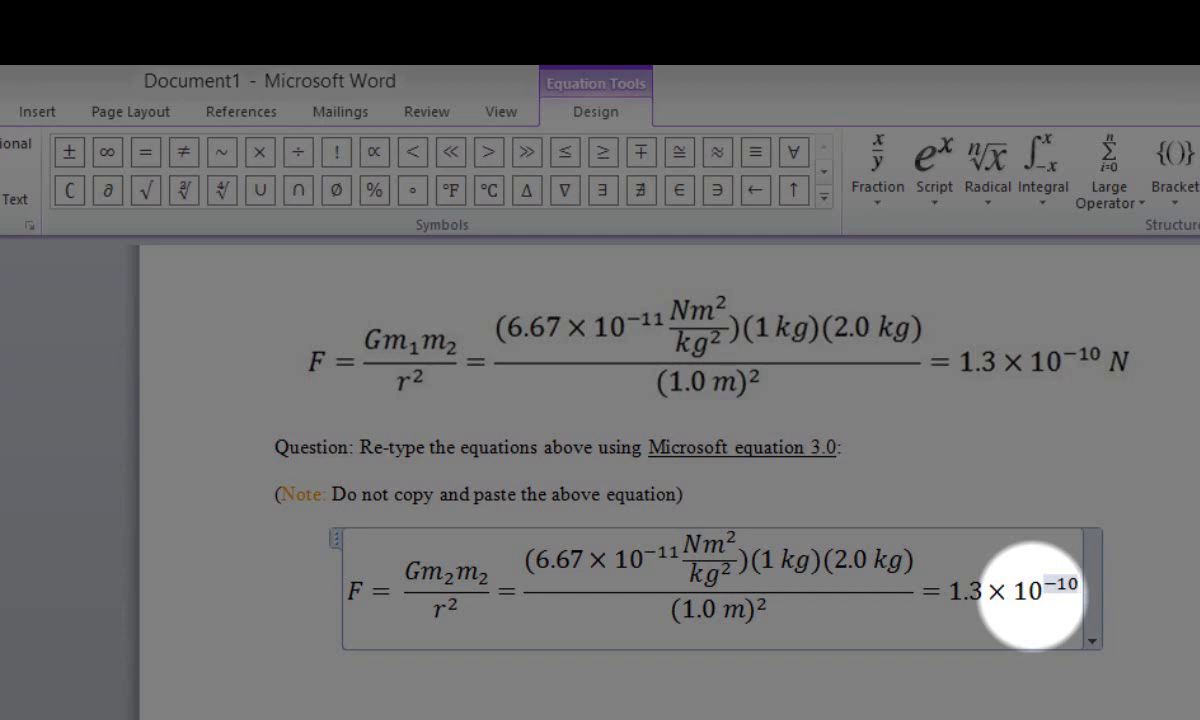
key("Right")
type("N")
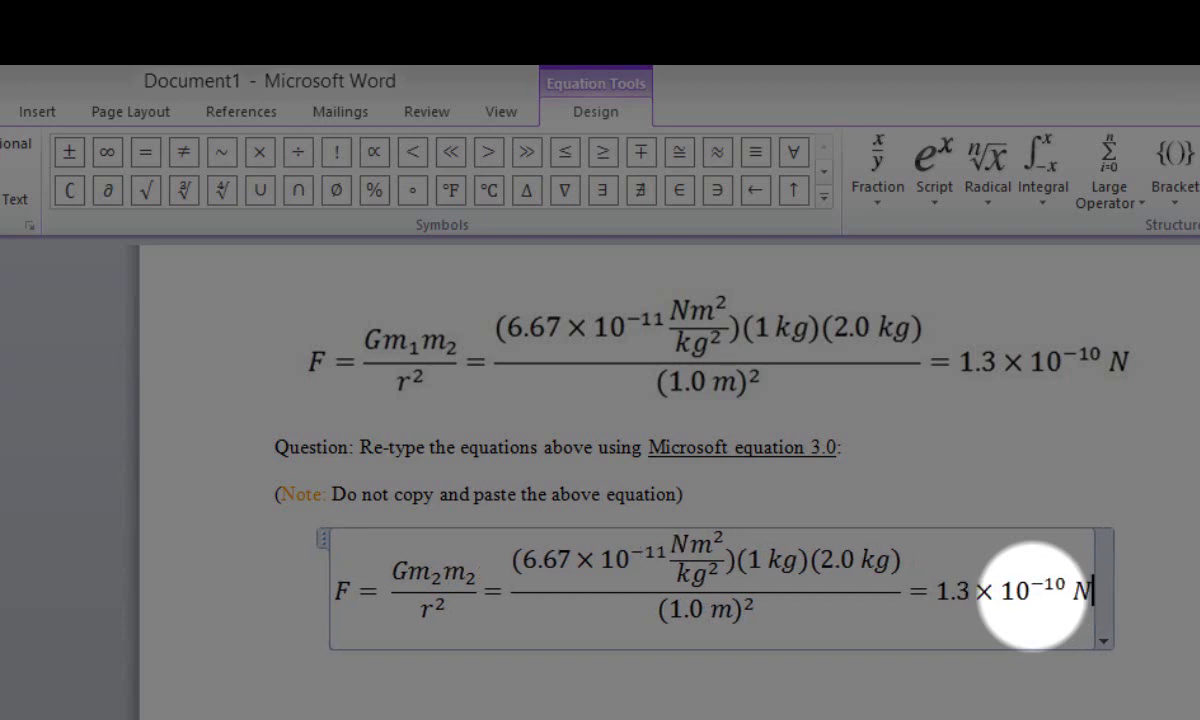
left_click(1039, 705)
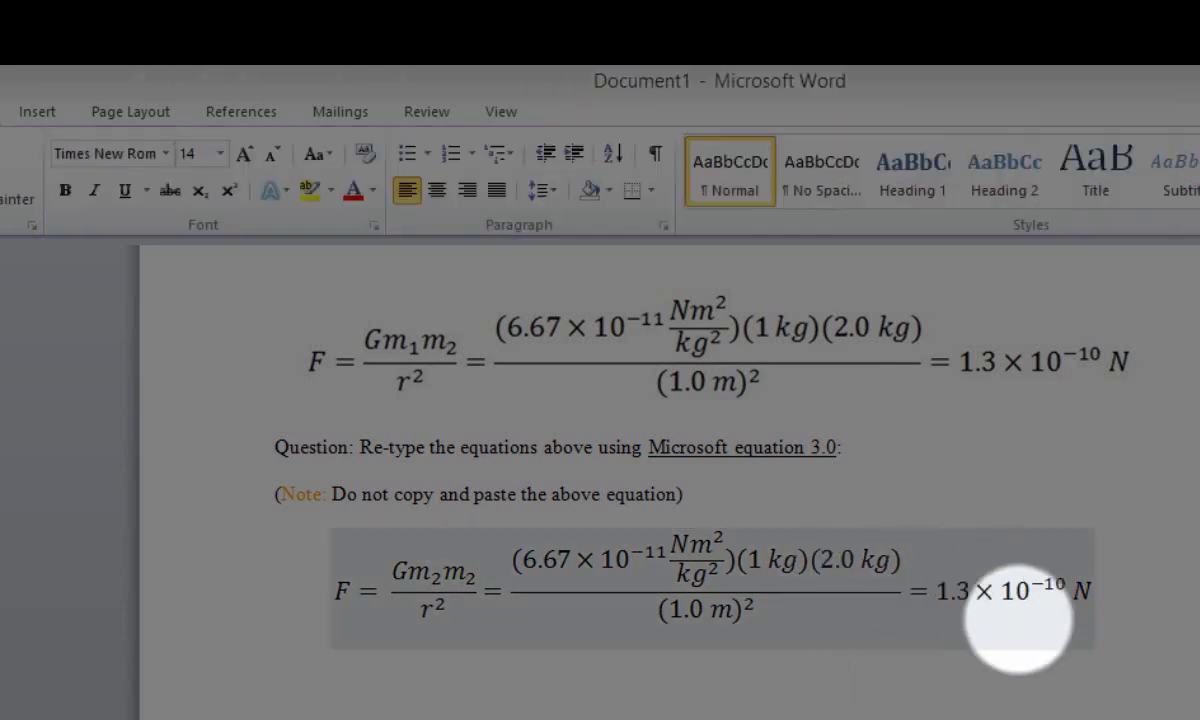
Step: Select the lower retyped equation and set its font size to 16
left_click(723, 563)
left_click(335, 595)
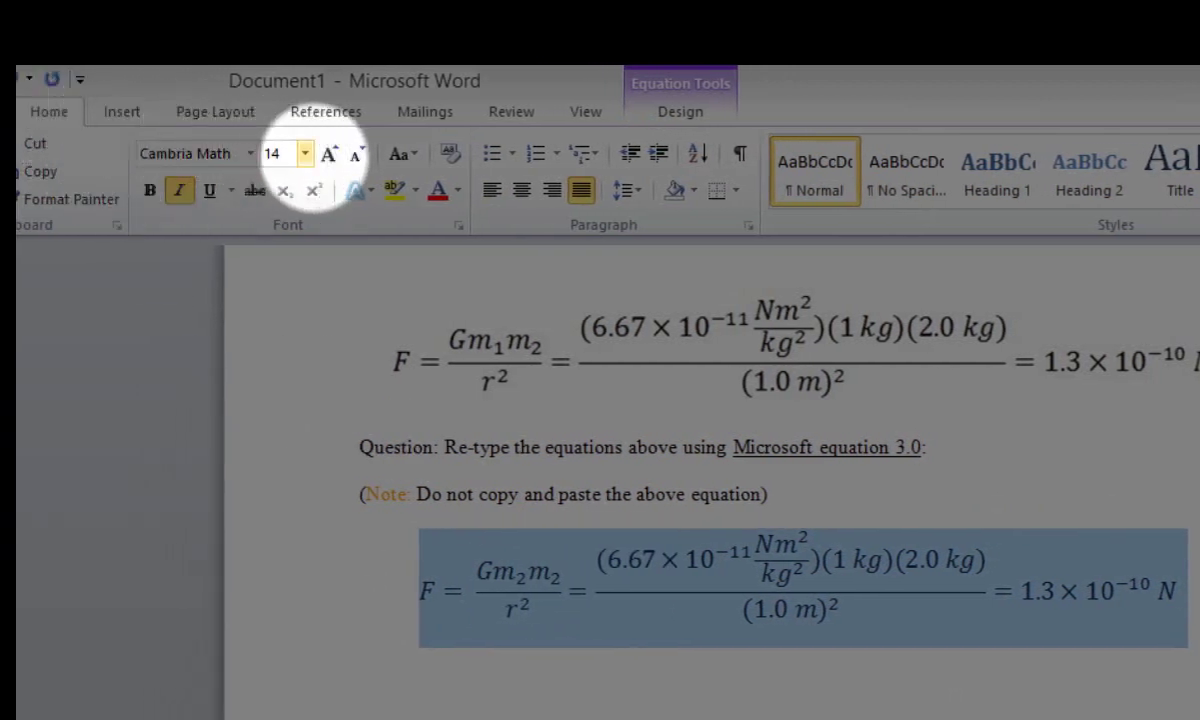
left_click(305, 153)
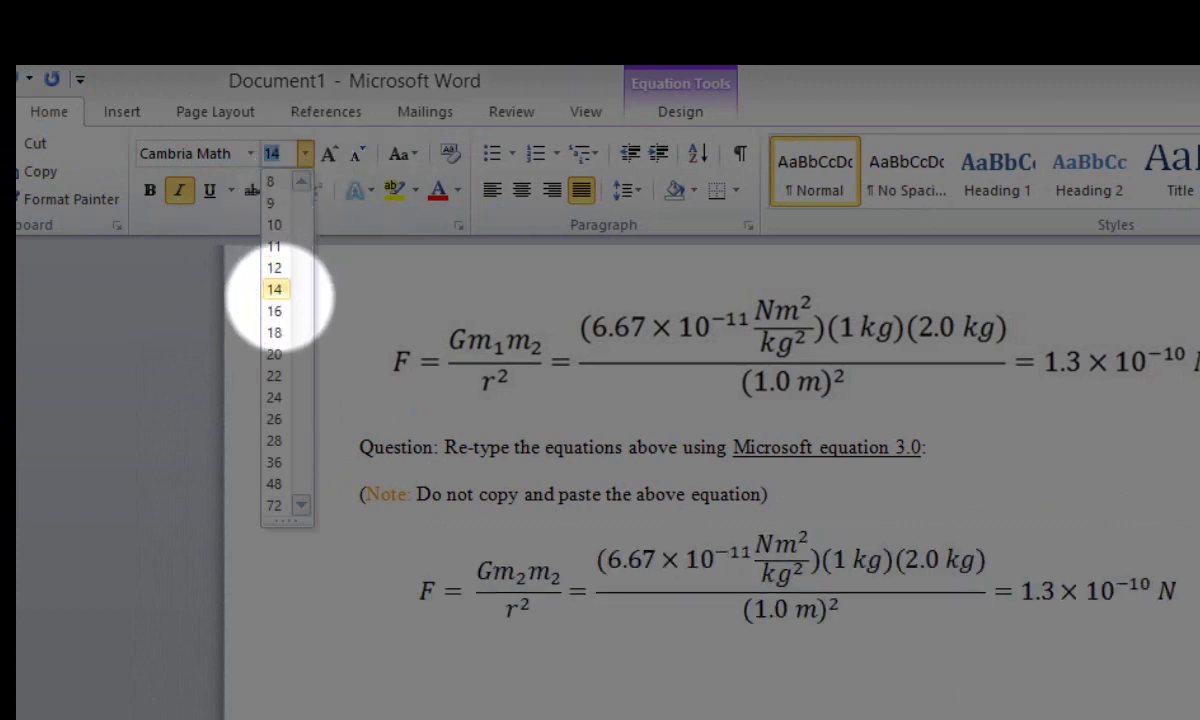
left_click(274, 310)
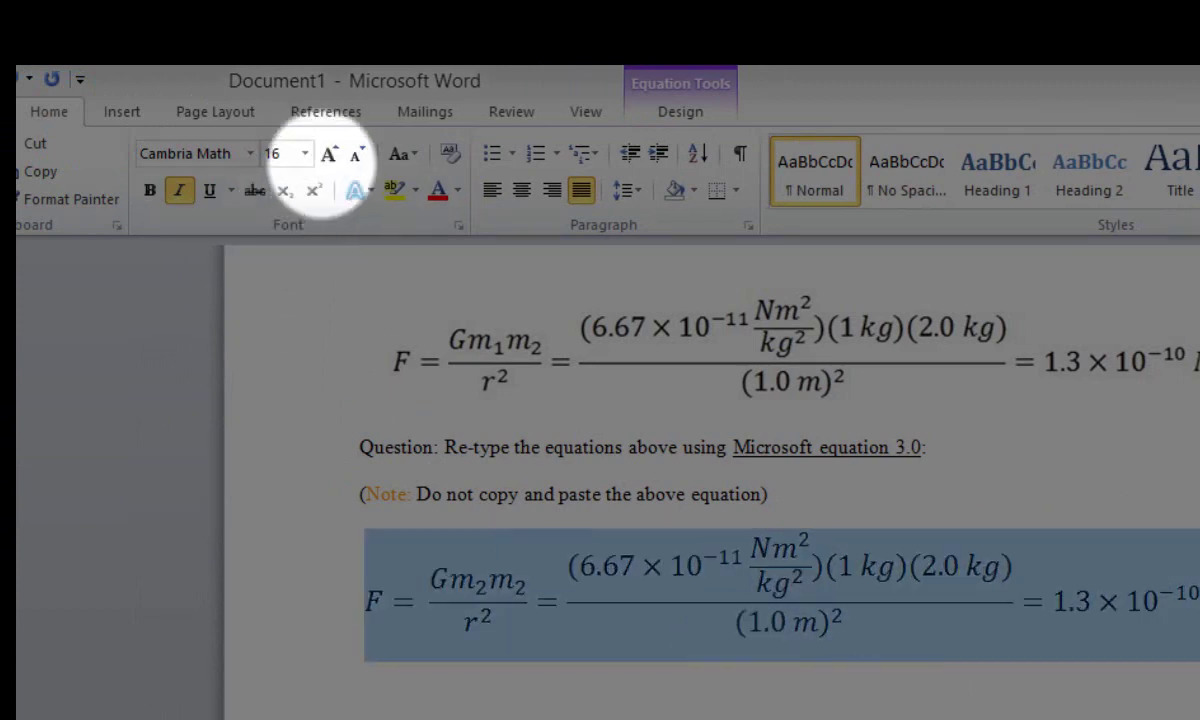
left_click(305, 153)
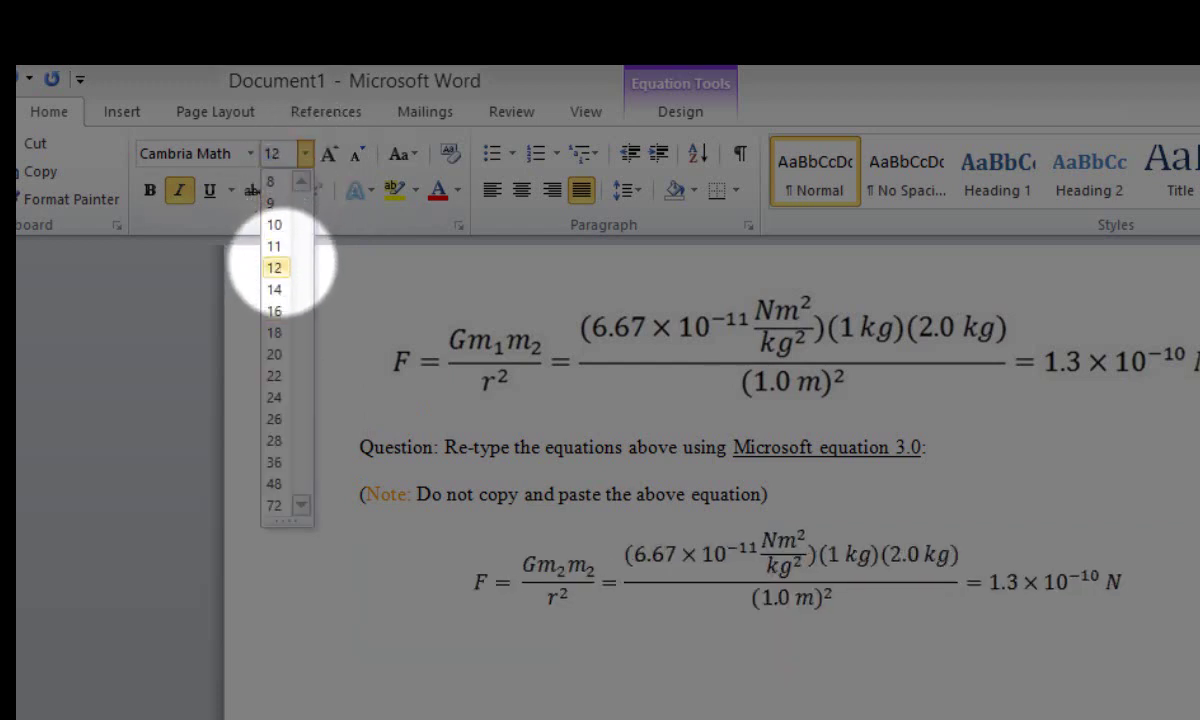
left_click(274, 267)
left_click(305, 153)
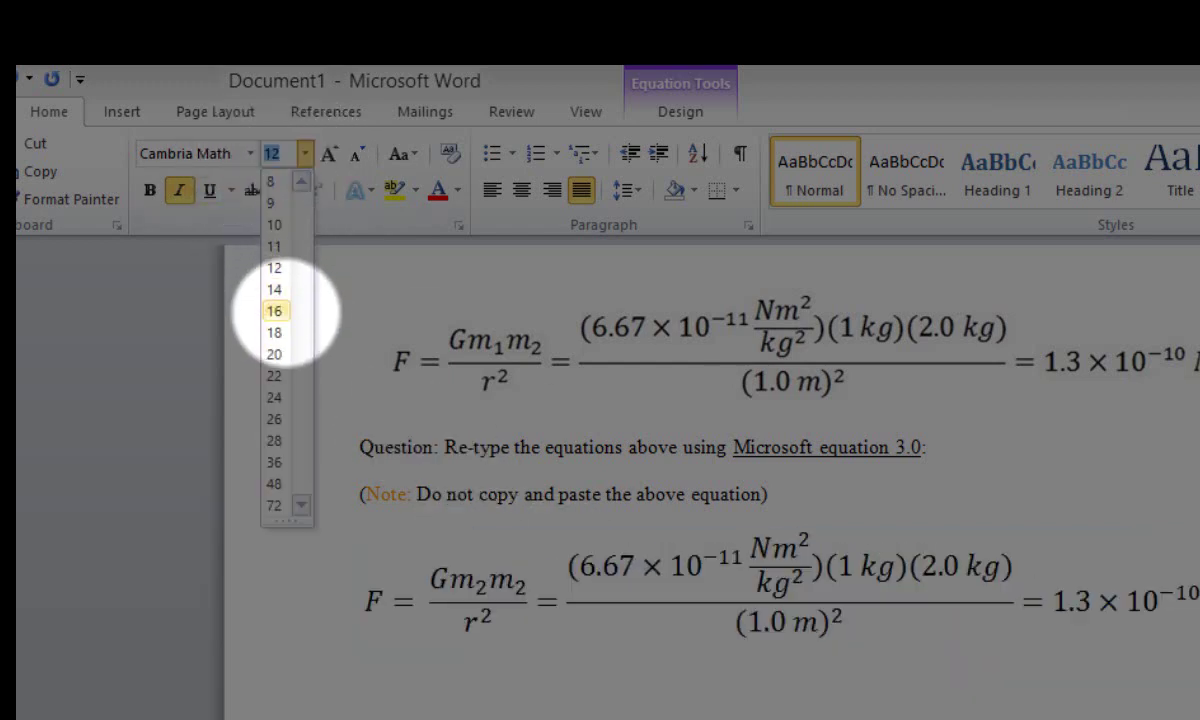
left_click(274, 311)
left_click(910, 710)
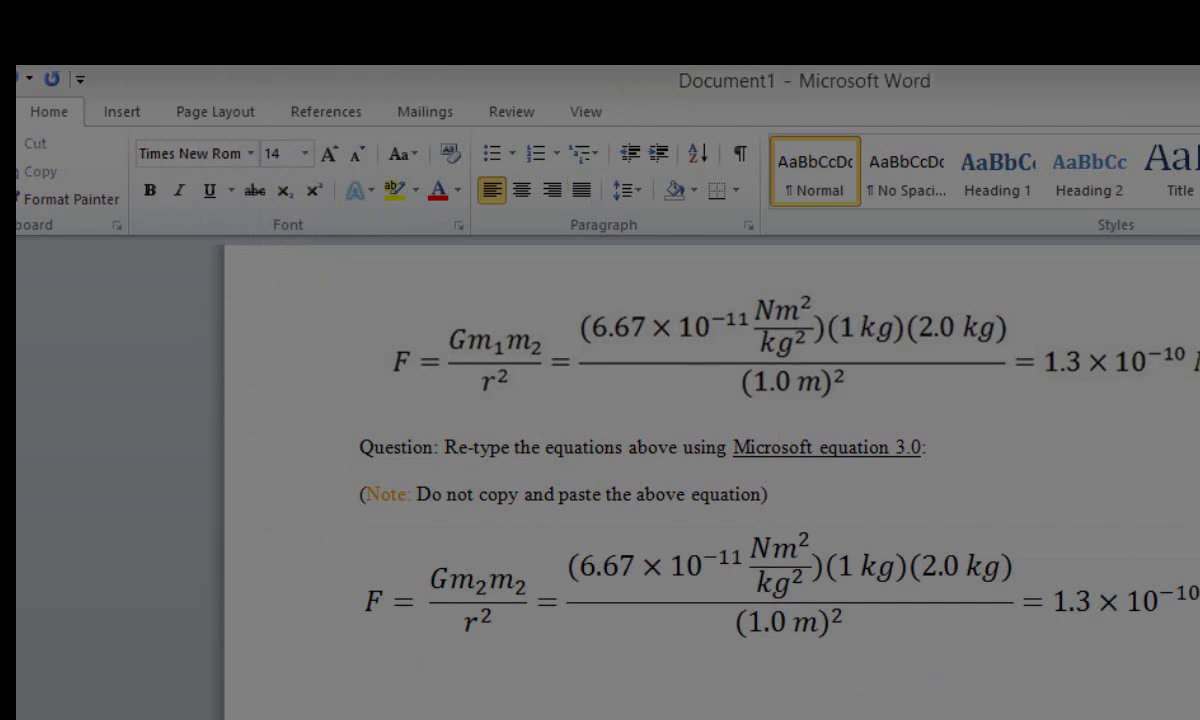